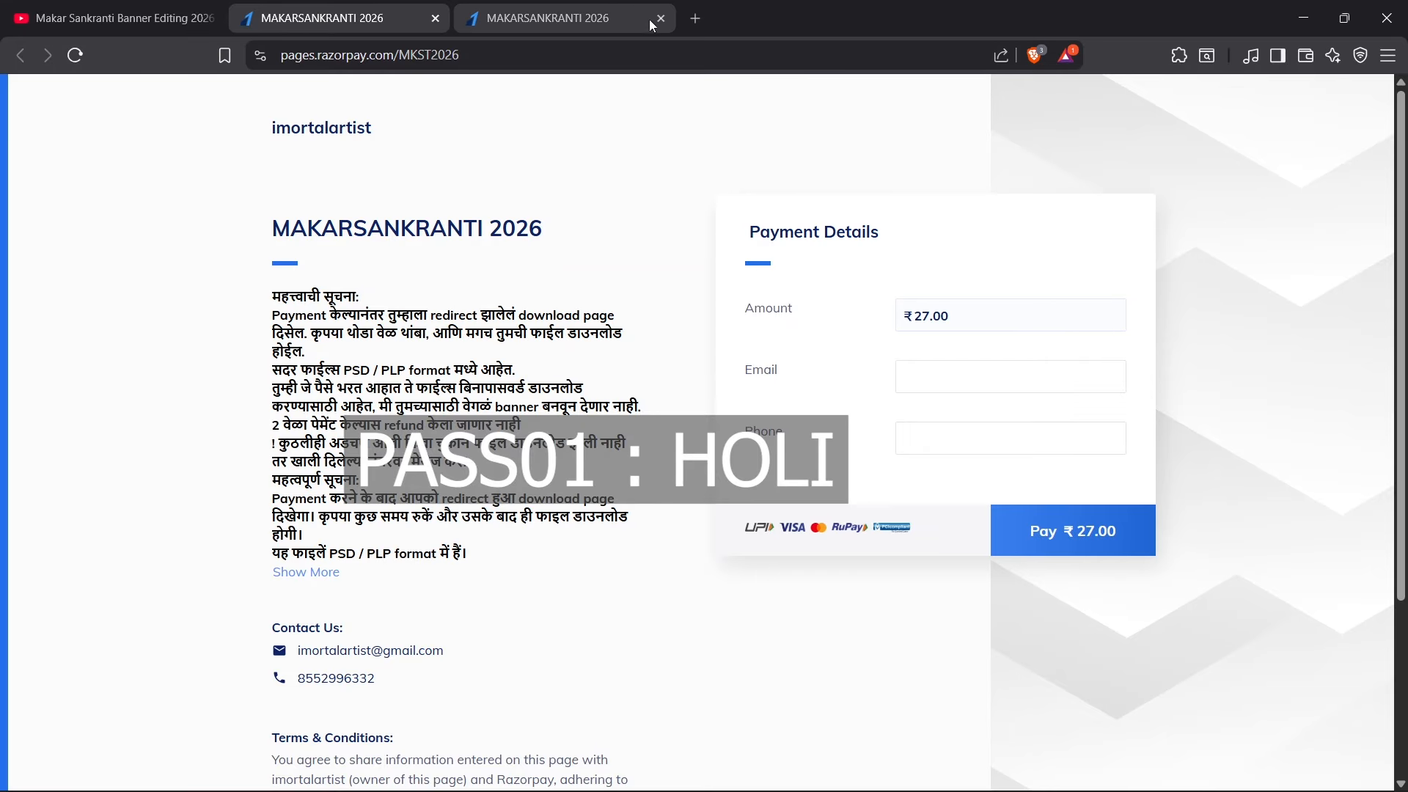
- Review the email and phone fields and the download notice on the MAKARSANKRANTI 2026 payment page
left_click(920, 374)
left_click(925, 438)
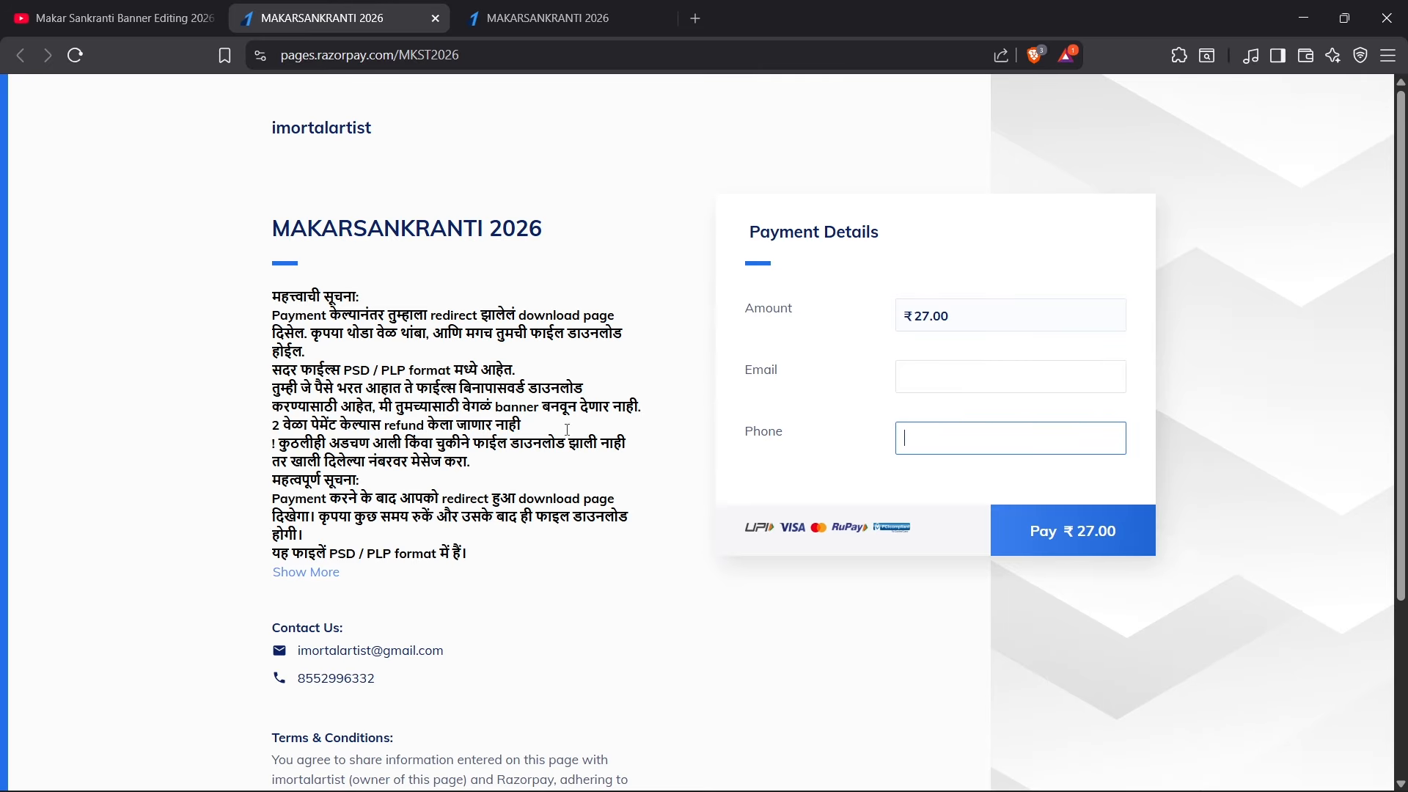
left_click_drag(269, 308, 491, 554)
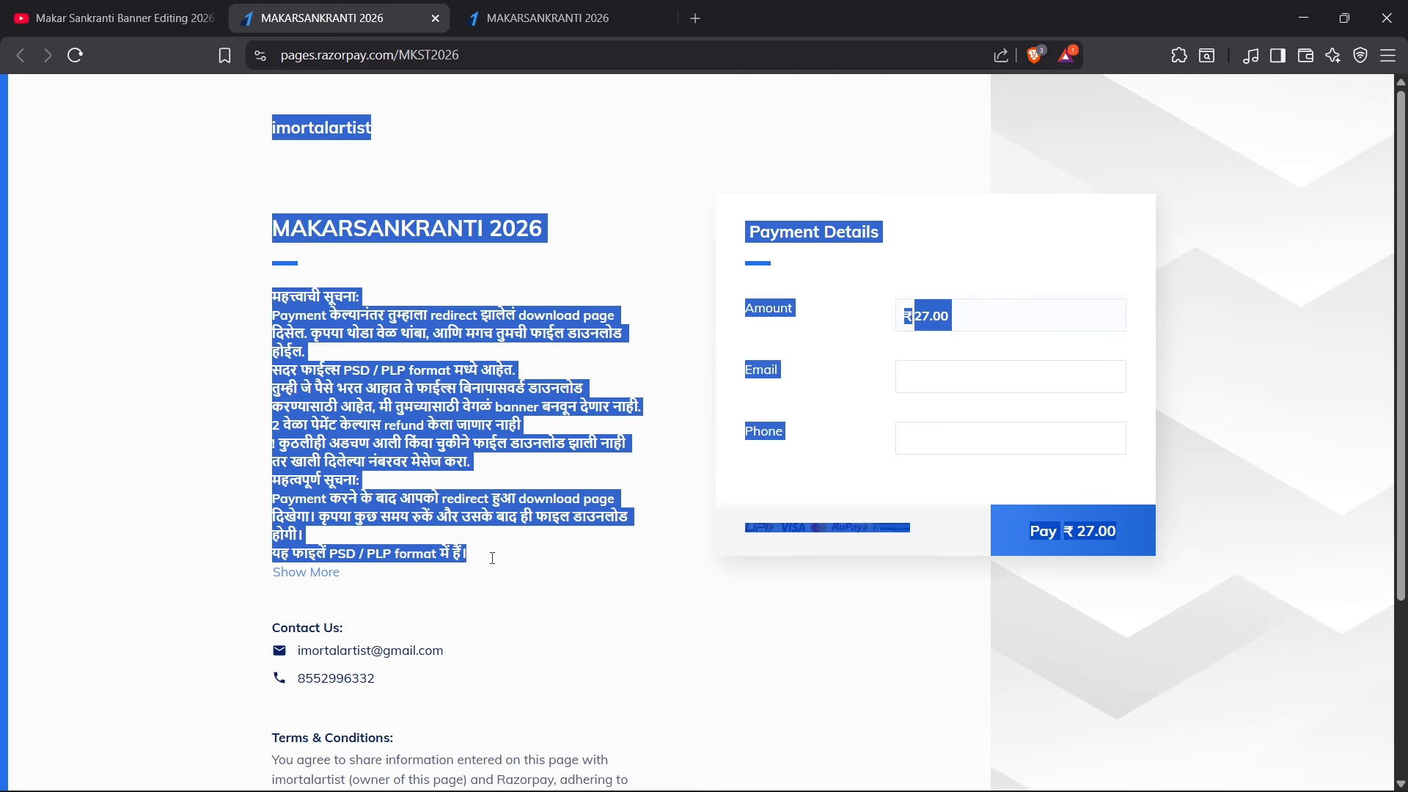
left_click(483, 553)
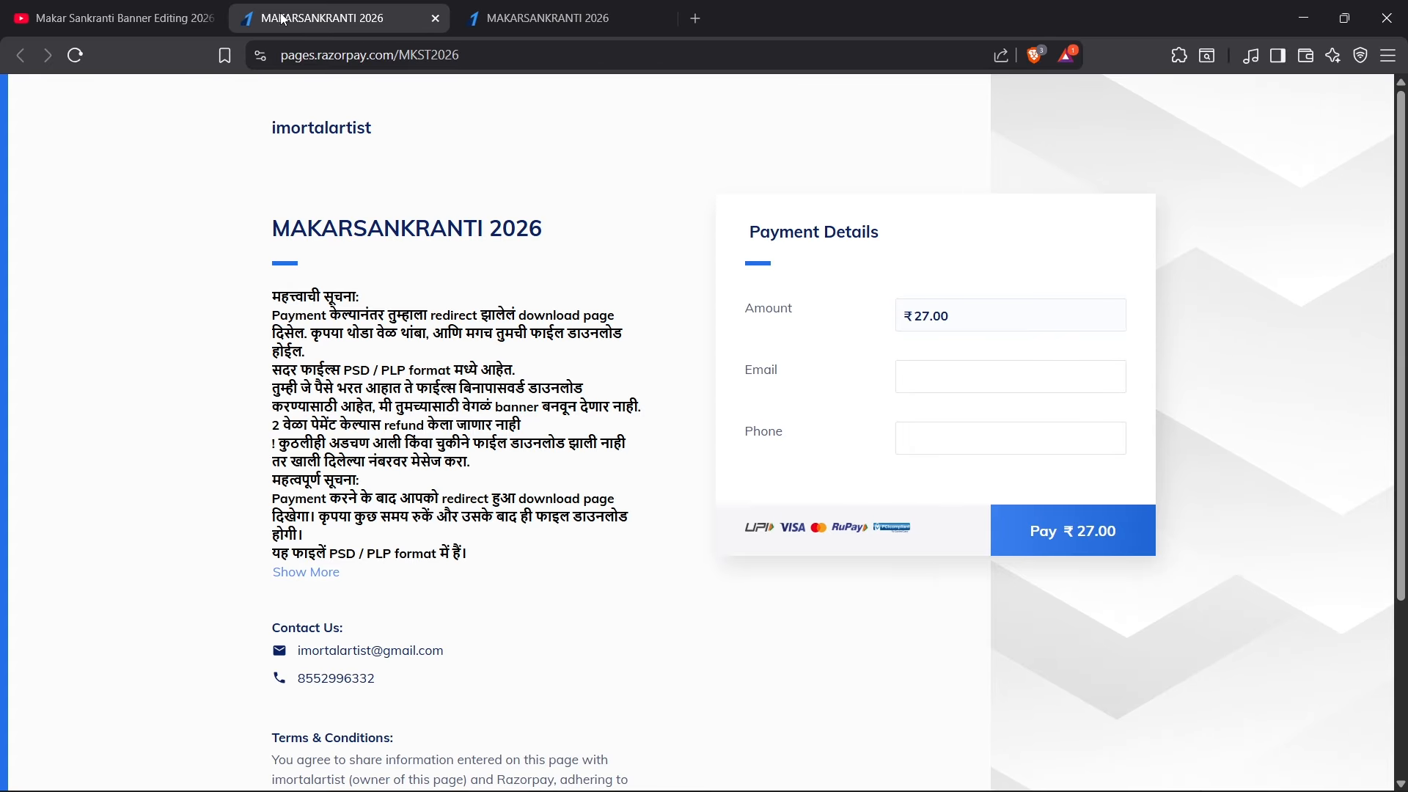
- Open the FREE DOWNLOAD link from the Makar Sankranti video description and look through the download page
left_click(117, 16)
scroll(95, 733, "down", 3)
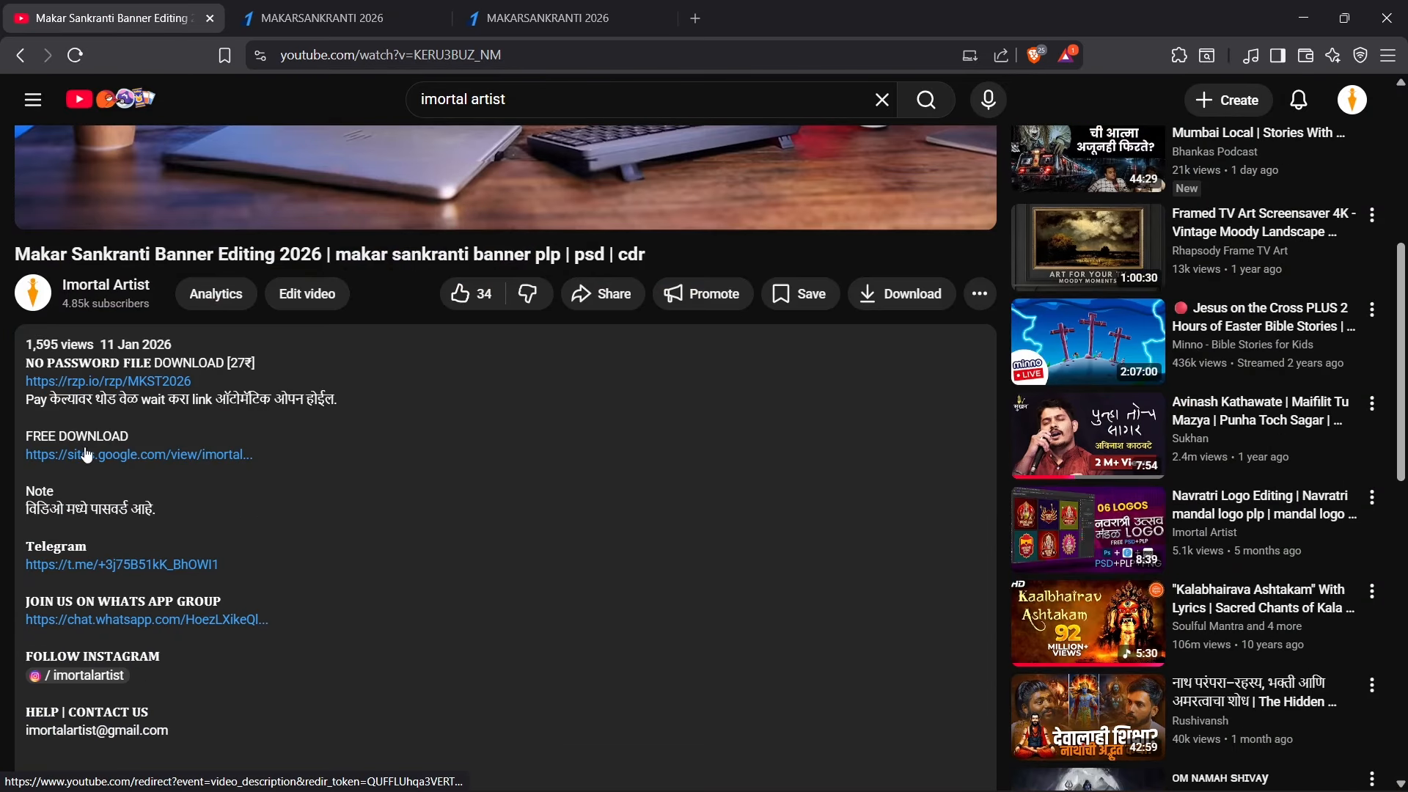
left_click(102, 456)
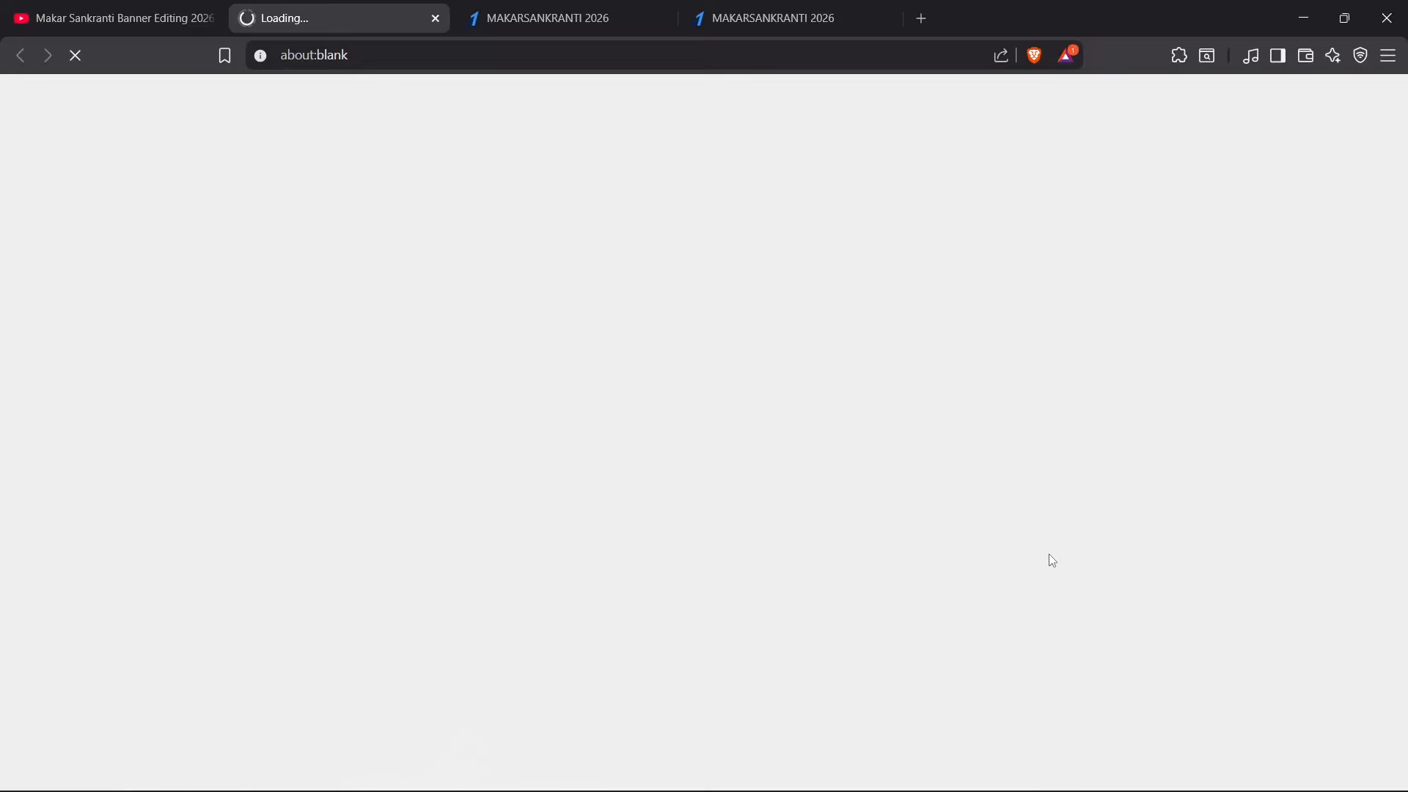
scroll(839, 520, "down", 4)
scroll(839, 519, "up", 3)
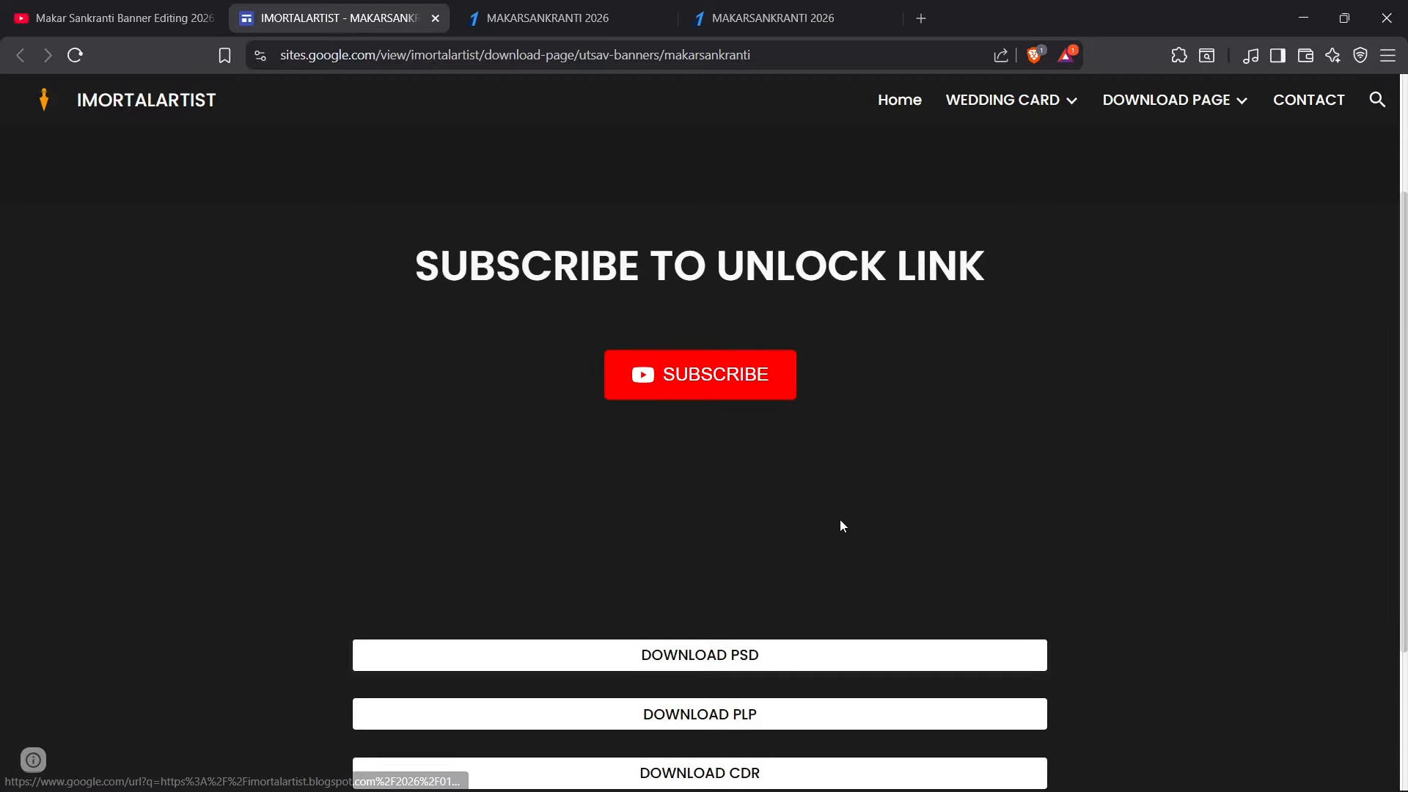
scroll(616, 569, "up", 1)
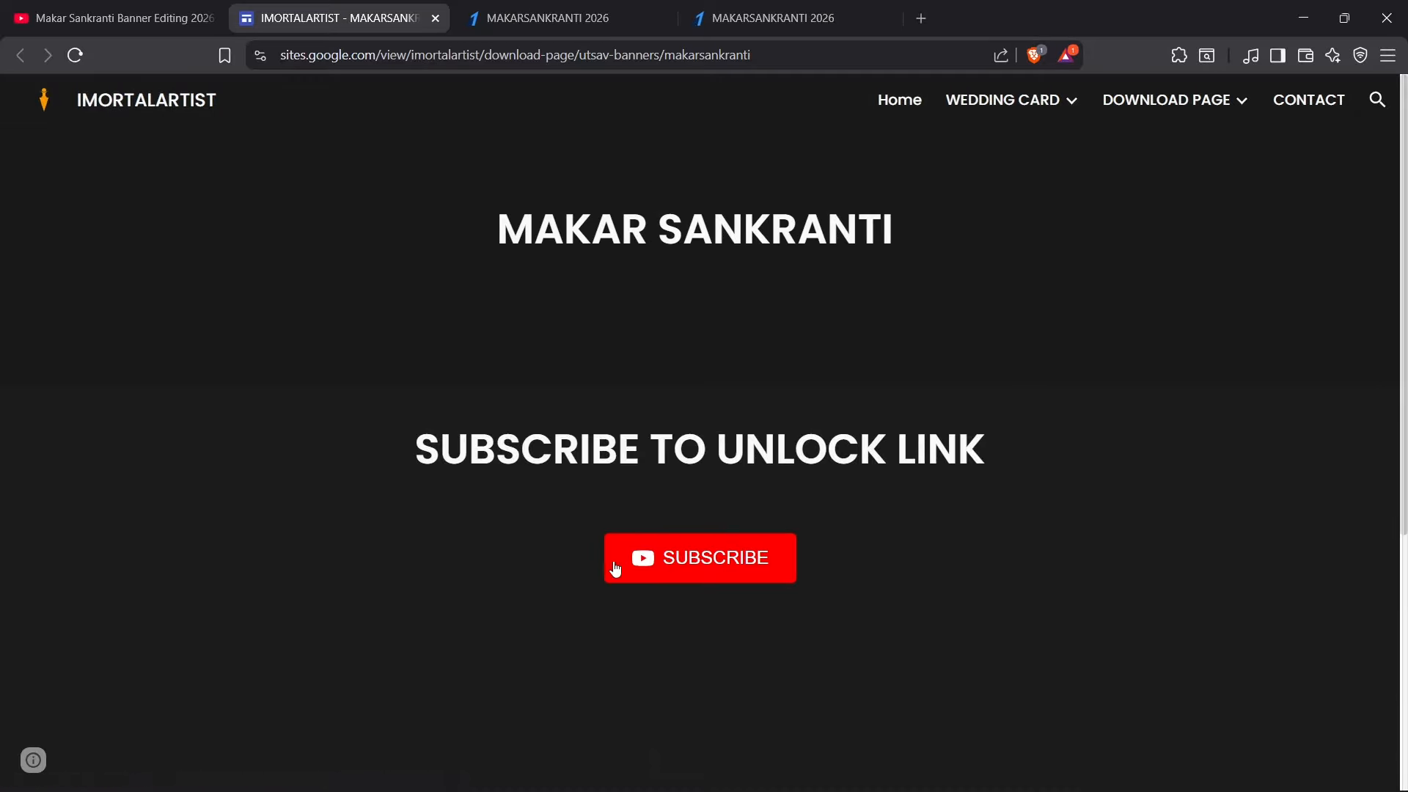
- Unlock the free downloads through the Subscribe link and return to the download page's file options
left_click(698, 564)
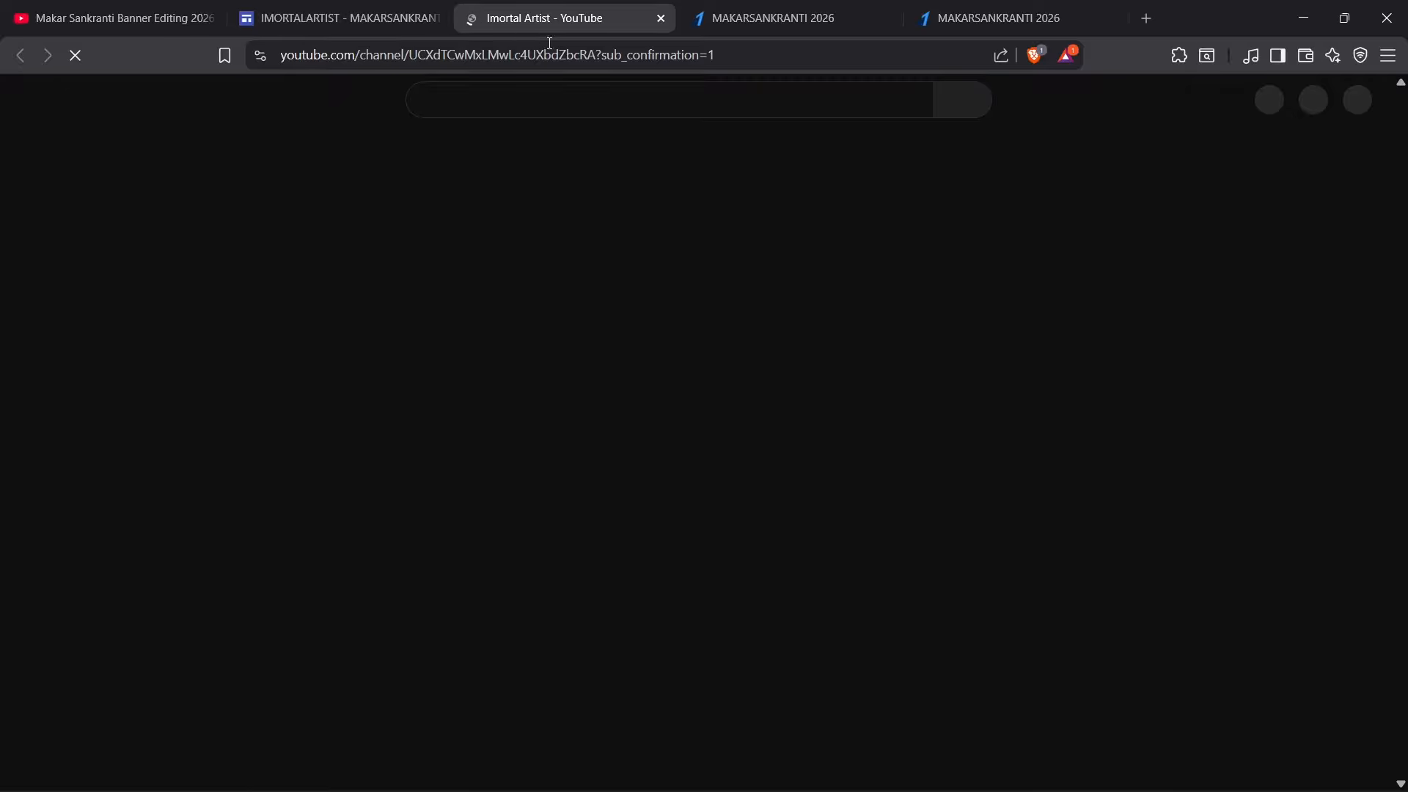
left_click(351, 25)
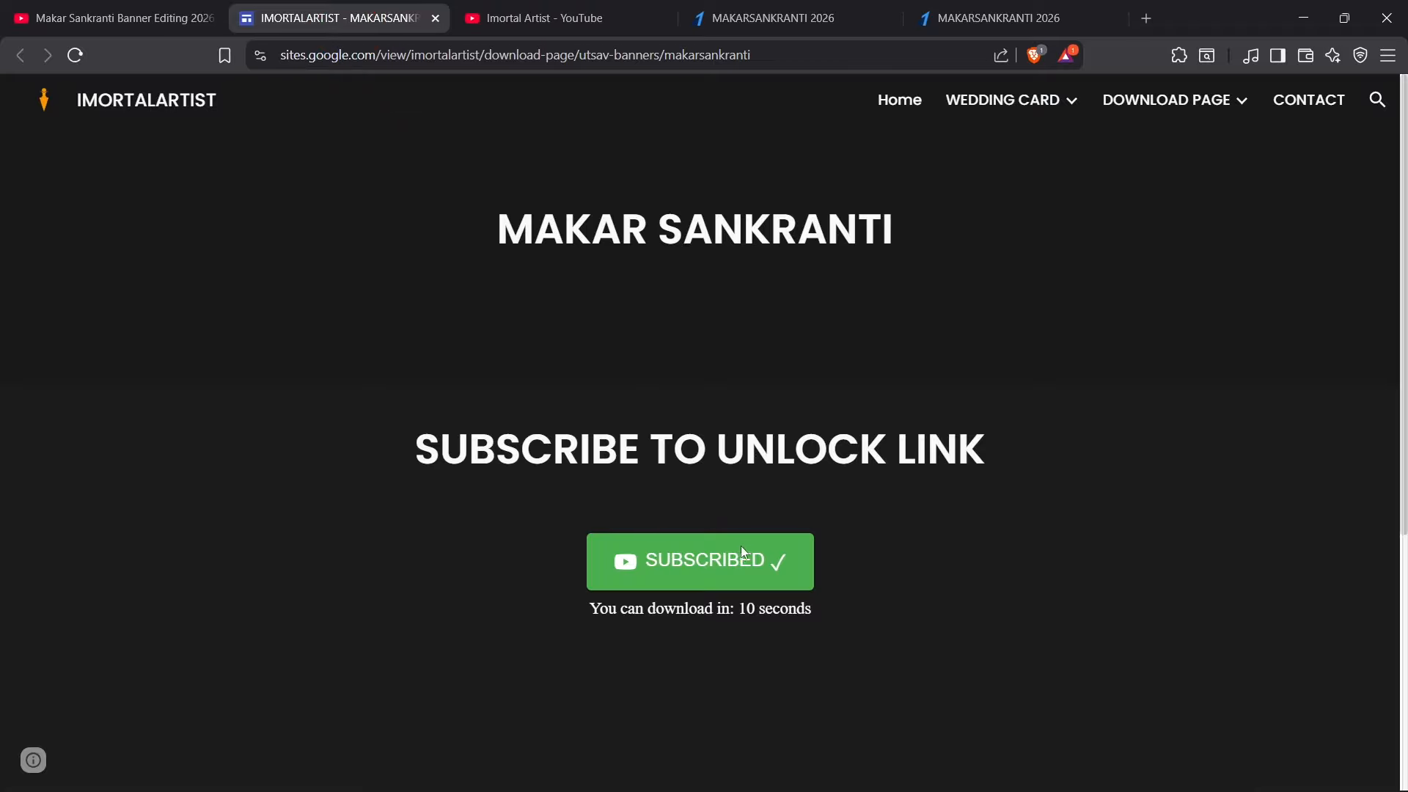
scroll(657, 625, "down", 5)
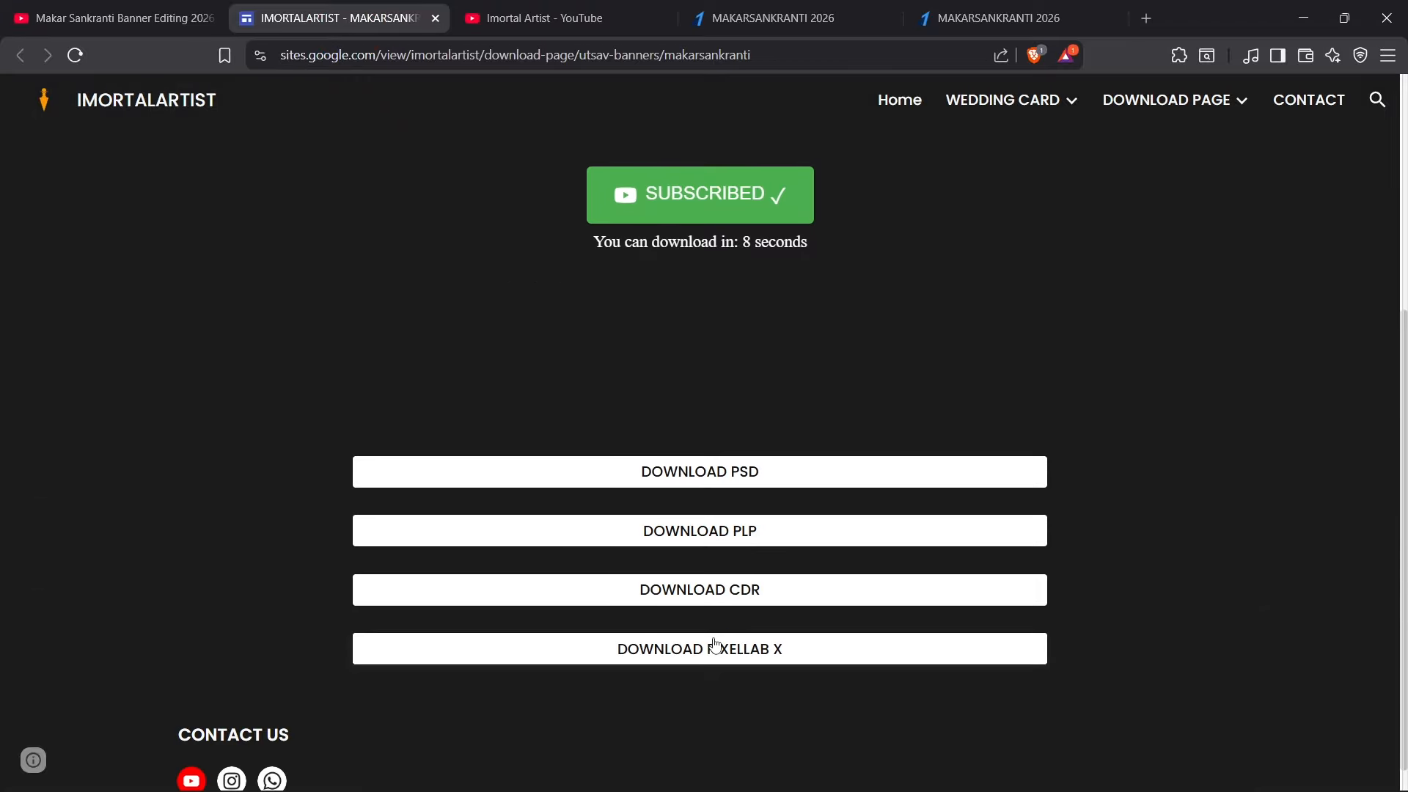
- Preview the PSD download page and close it to return to the Makar Sankranti file options
left_click(720, 484)
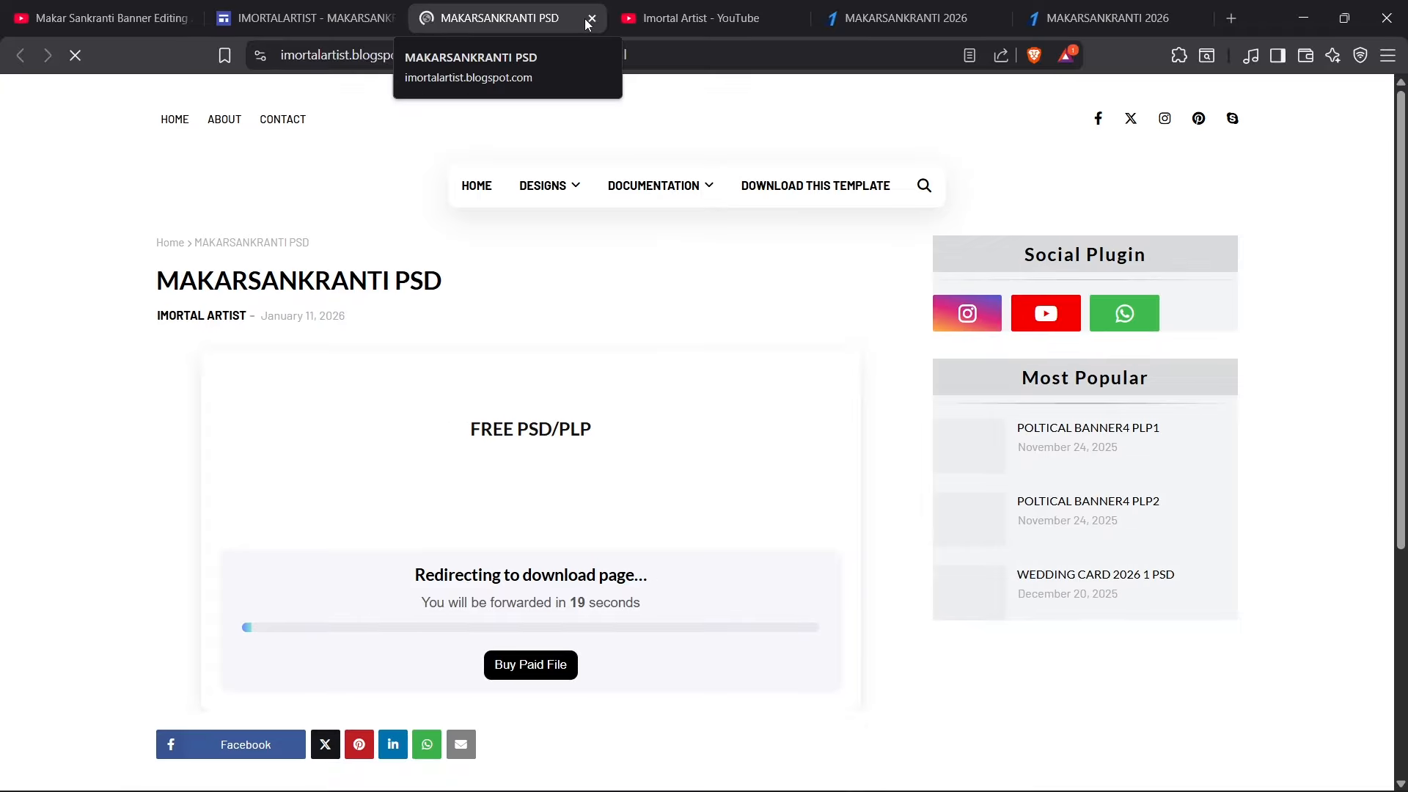
left_click(591, 18)
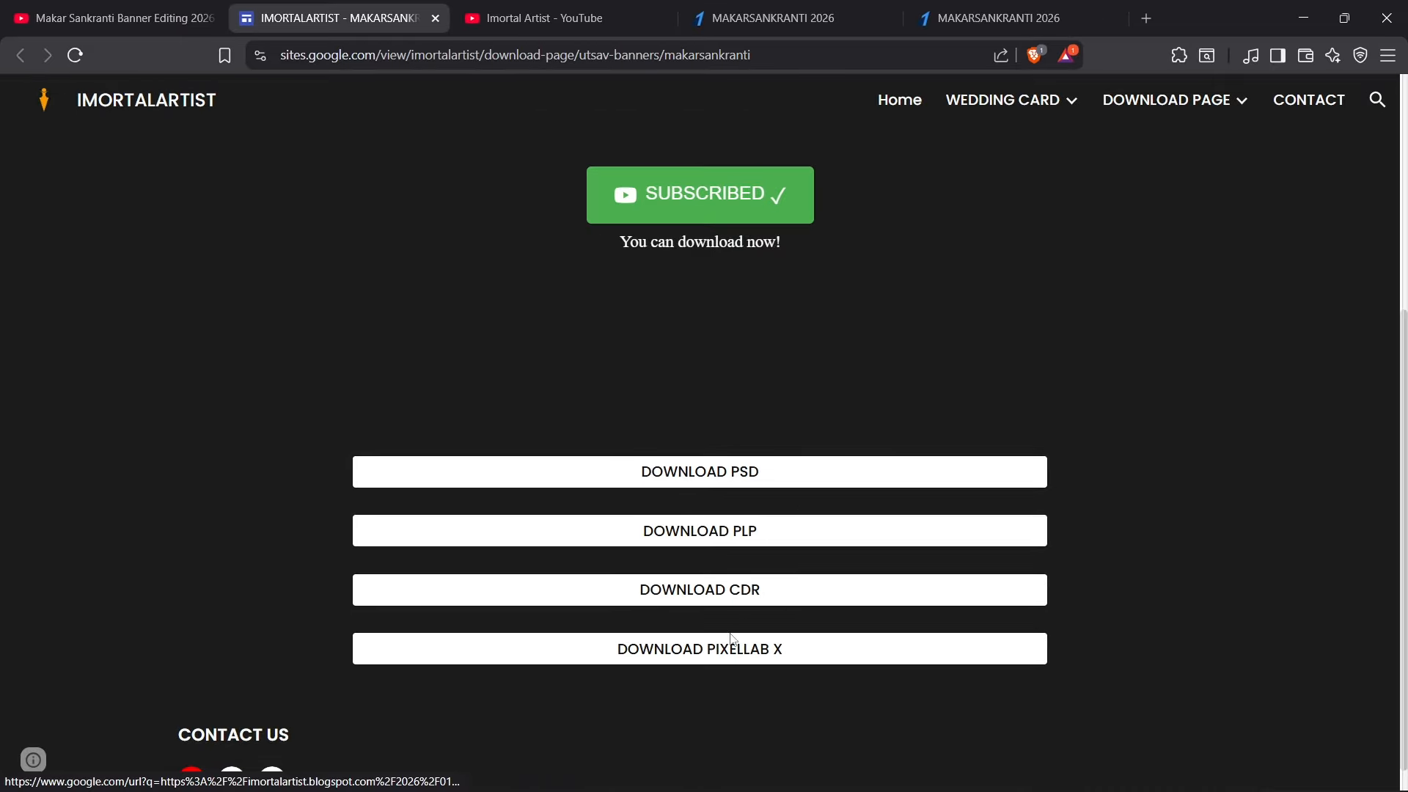
scroll(796, 433, "up", 3)
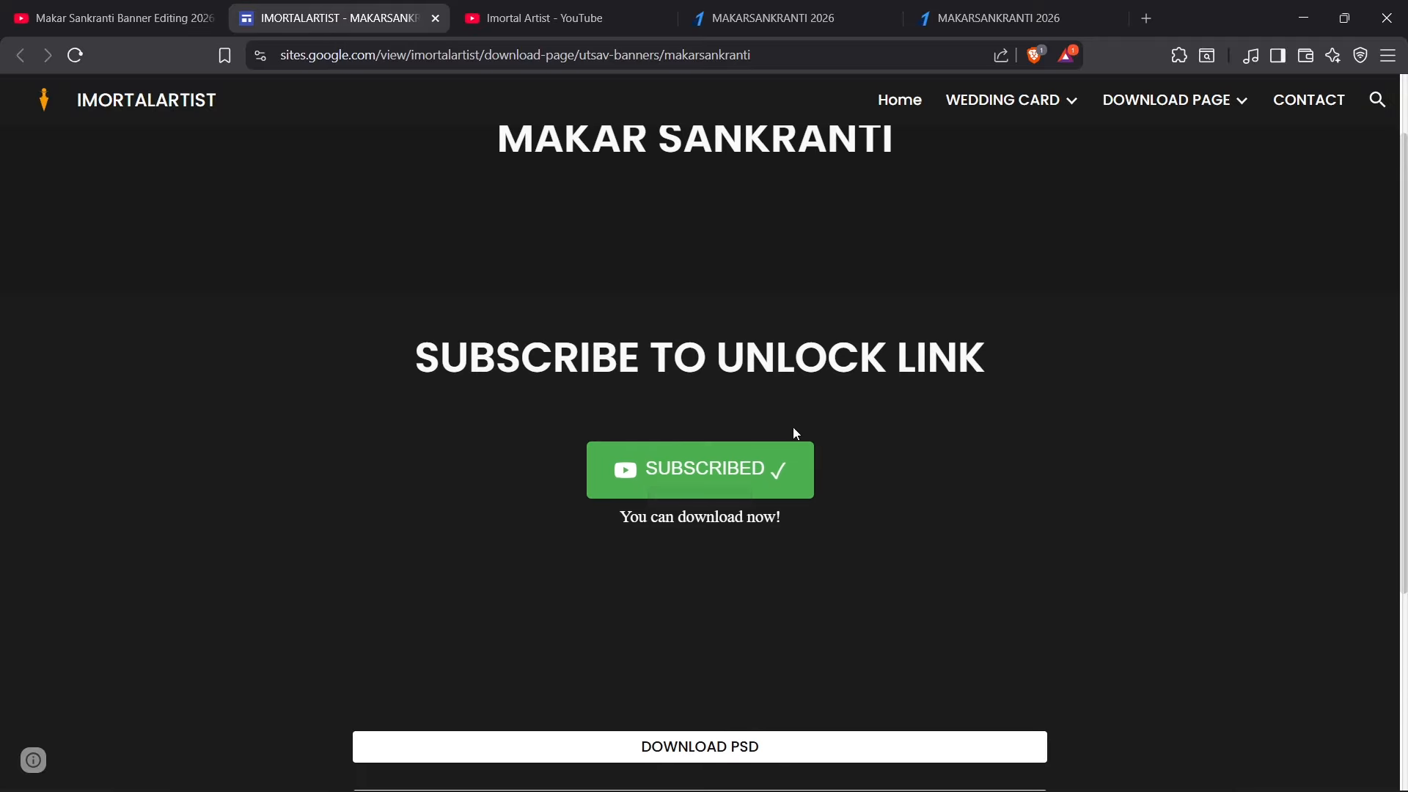
- Close the Makar Sankranti download page and go back to the start of the YouTube video page
left_click(436, 18)
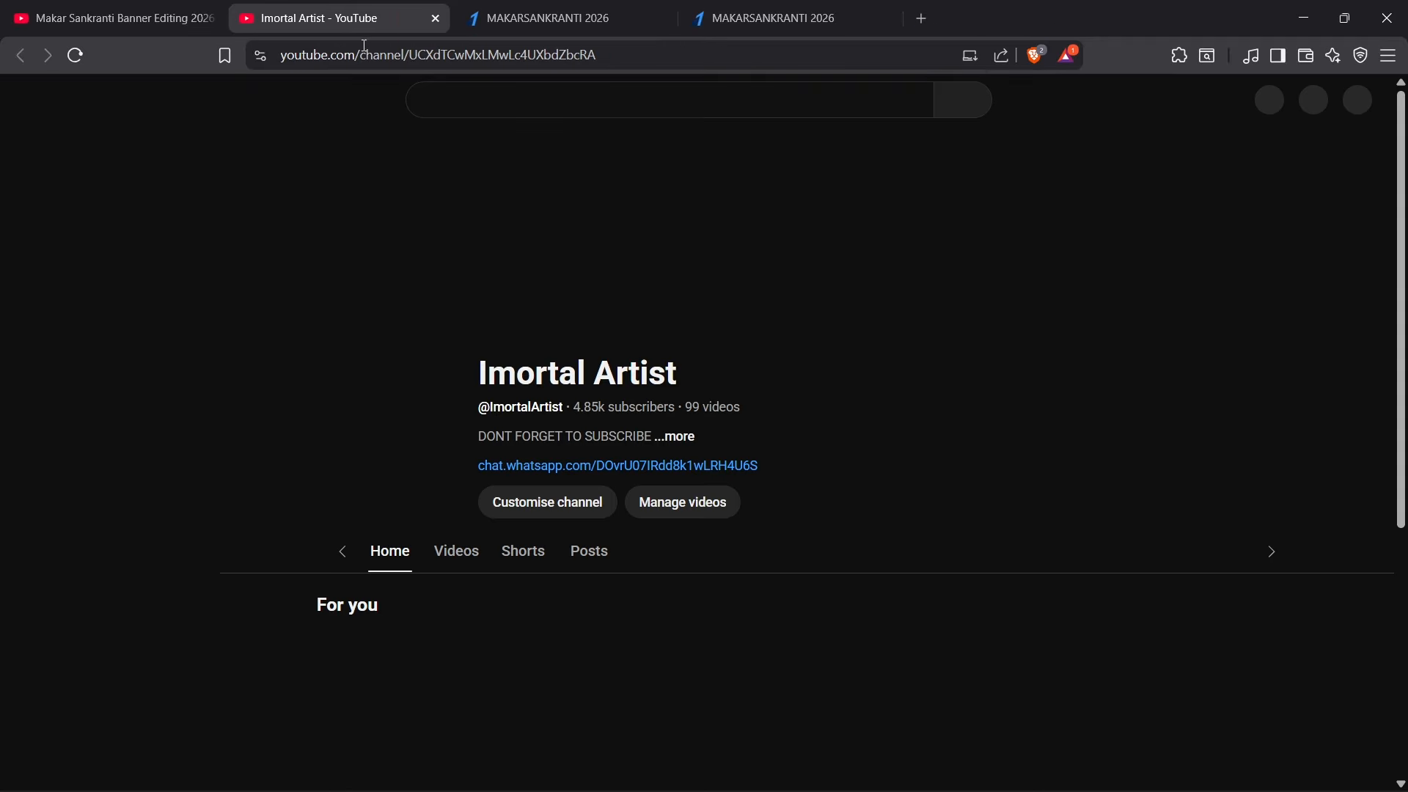
left_click(110, 18)
scroll(517, 178, "up", 5)
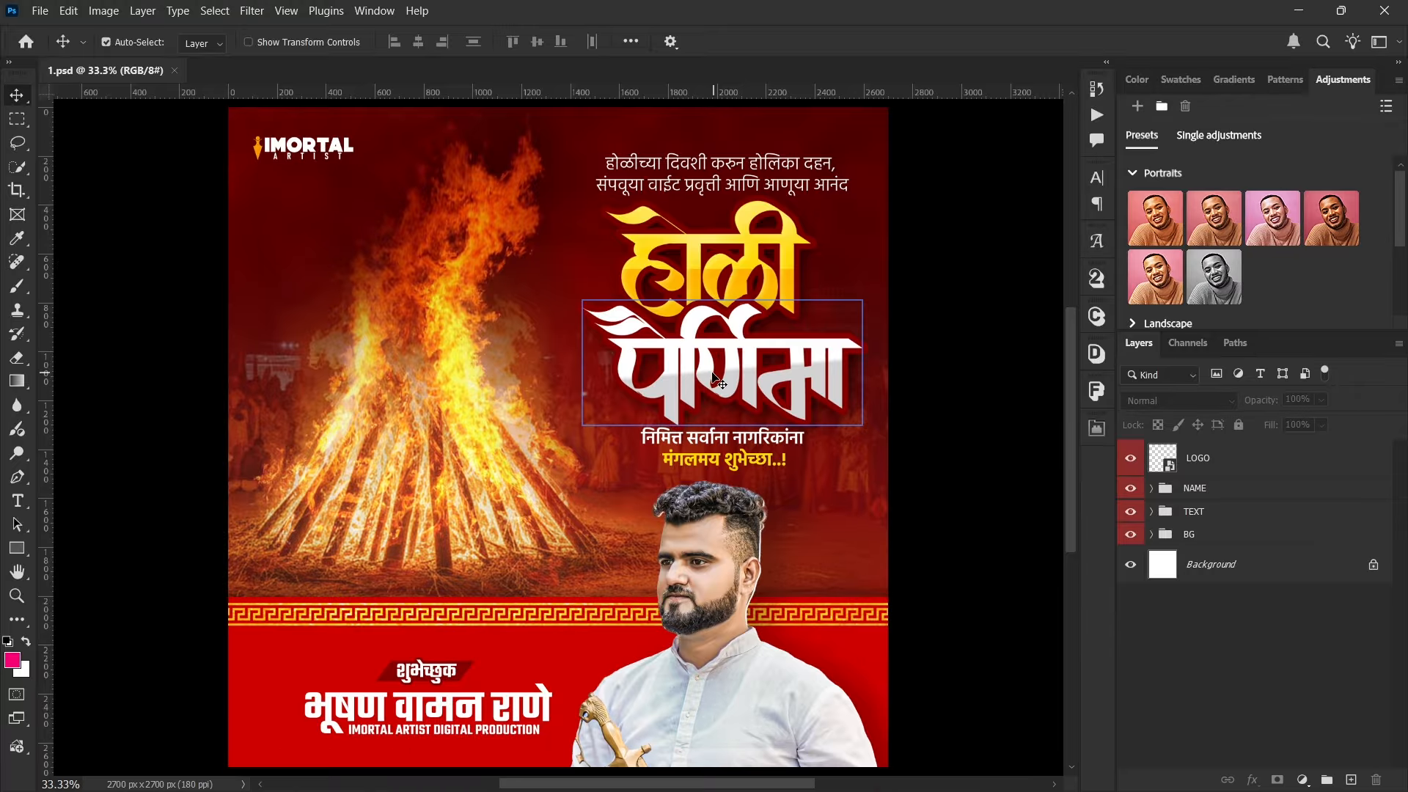
- Inspect the layers of the Holi banner's yellow title, the two greeting text blocks and the logo in 1.psd in Photoshop
left_click(715, 275)
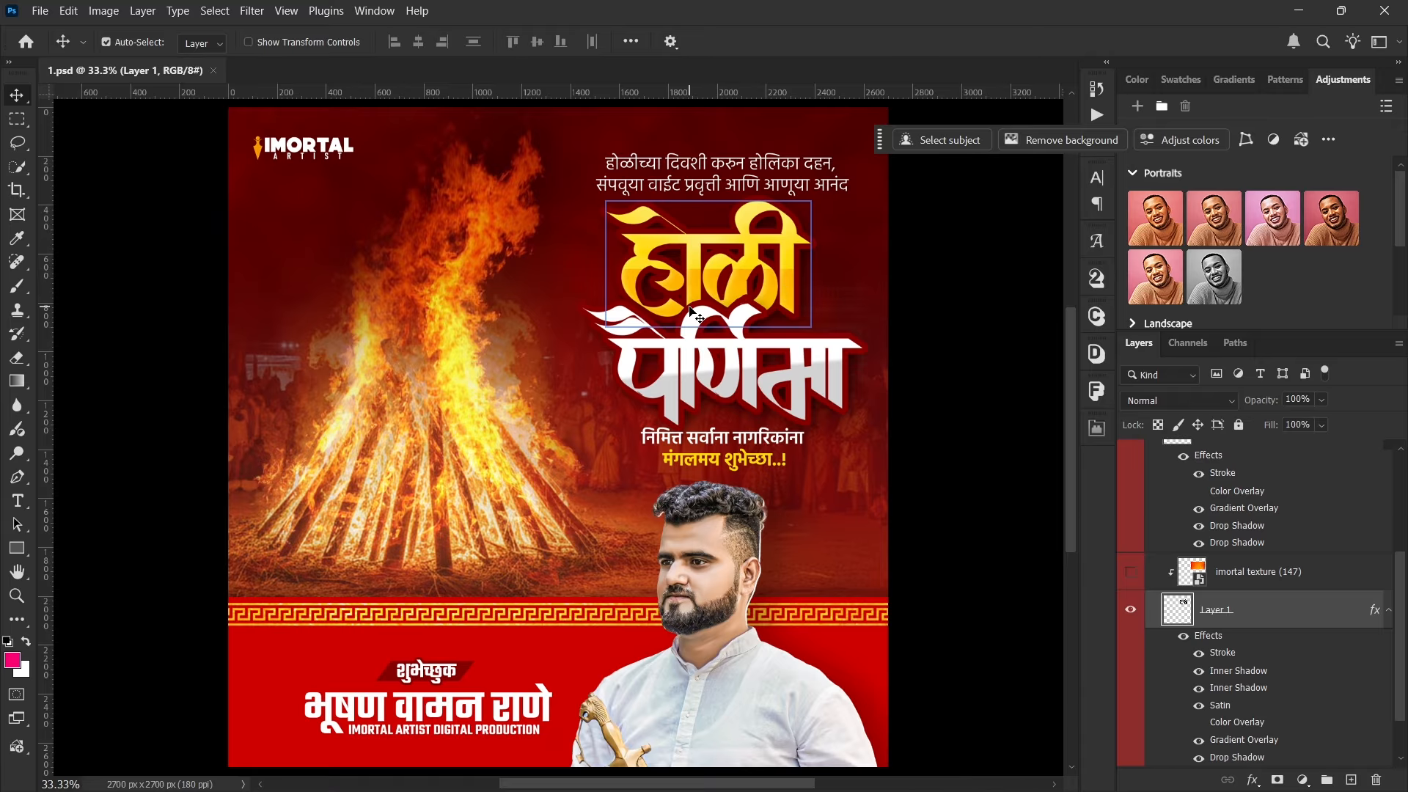
left_click(1022, 384)
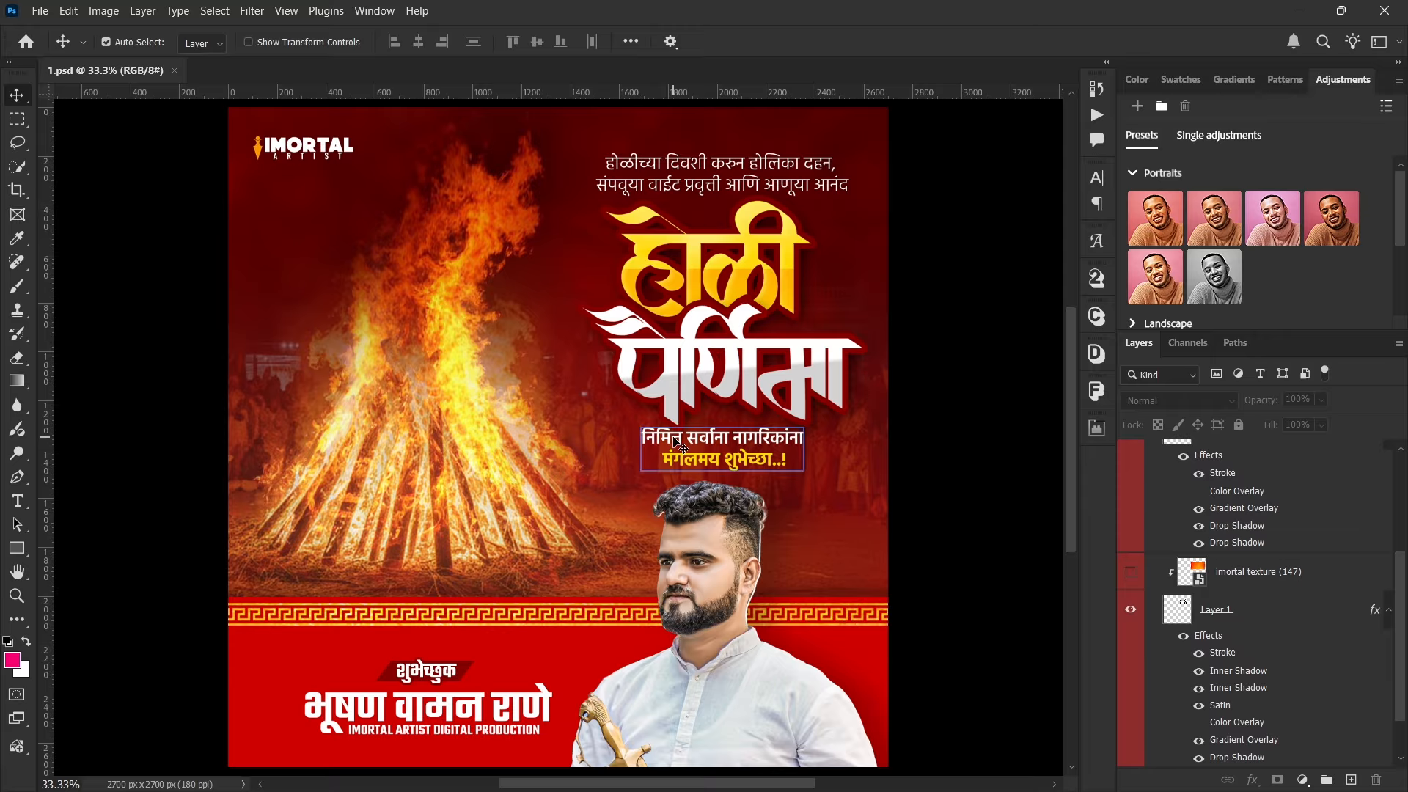
left_click(643, 187)
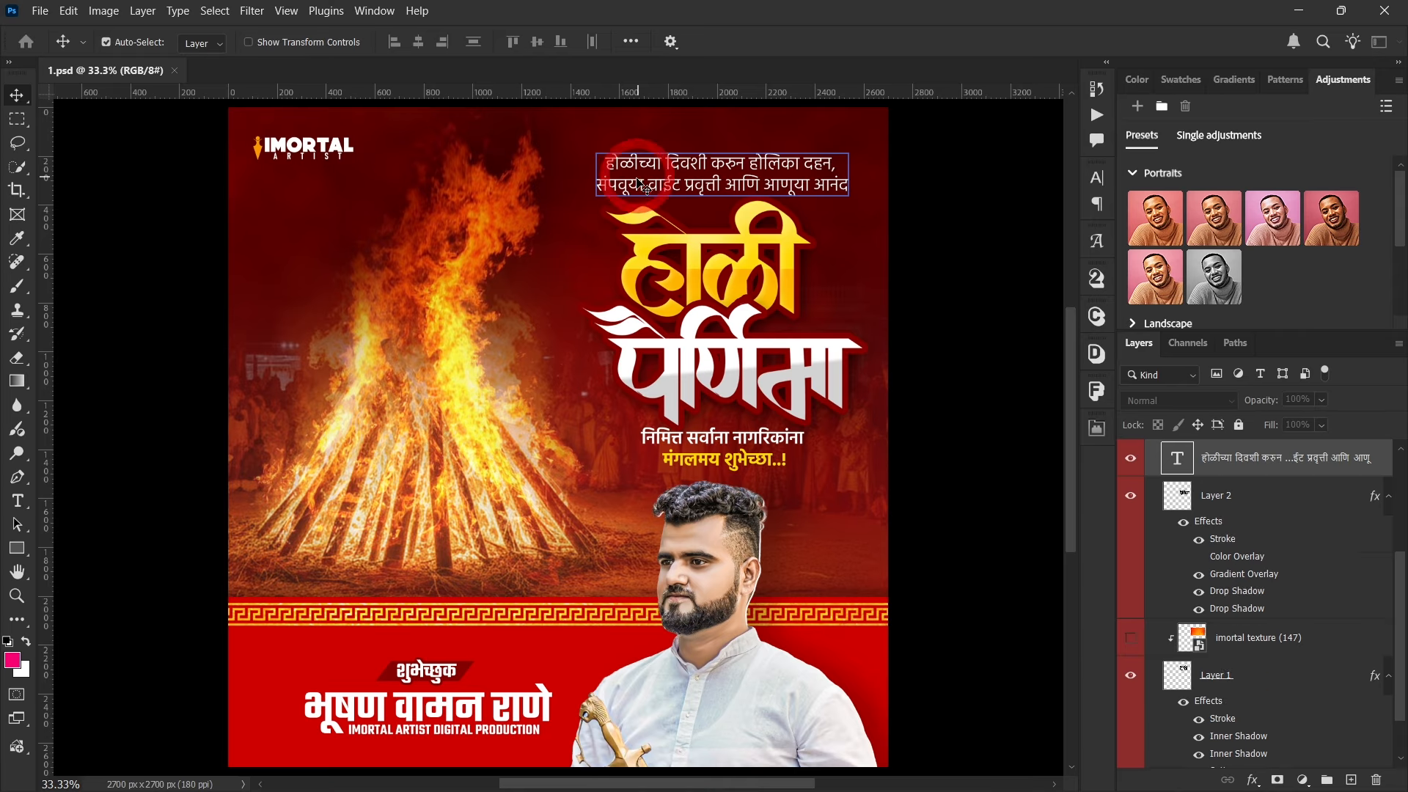
left_click(722, 442)
left_click(281, 157)
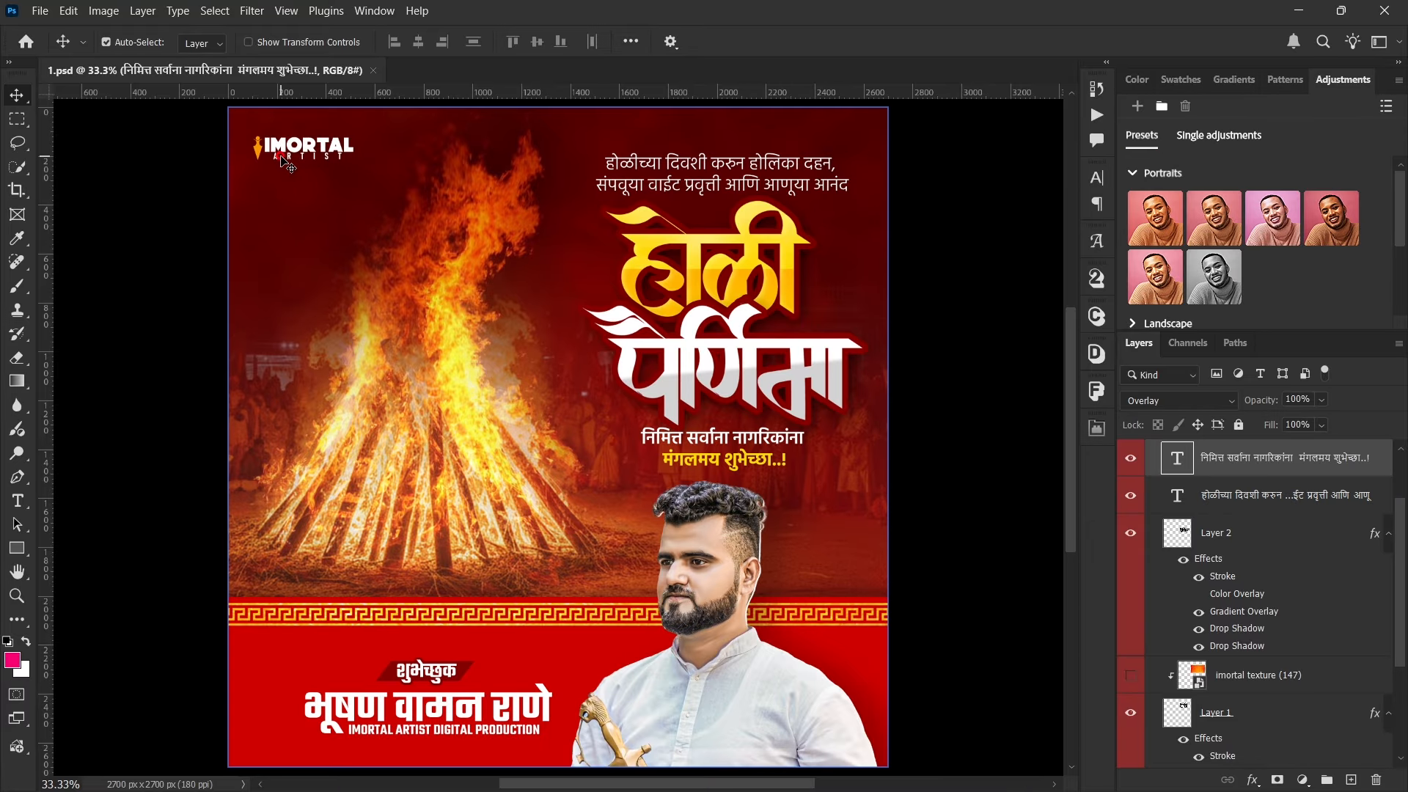
left_click(307, 155)
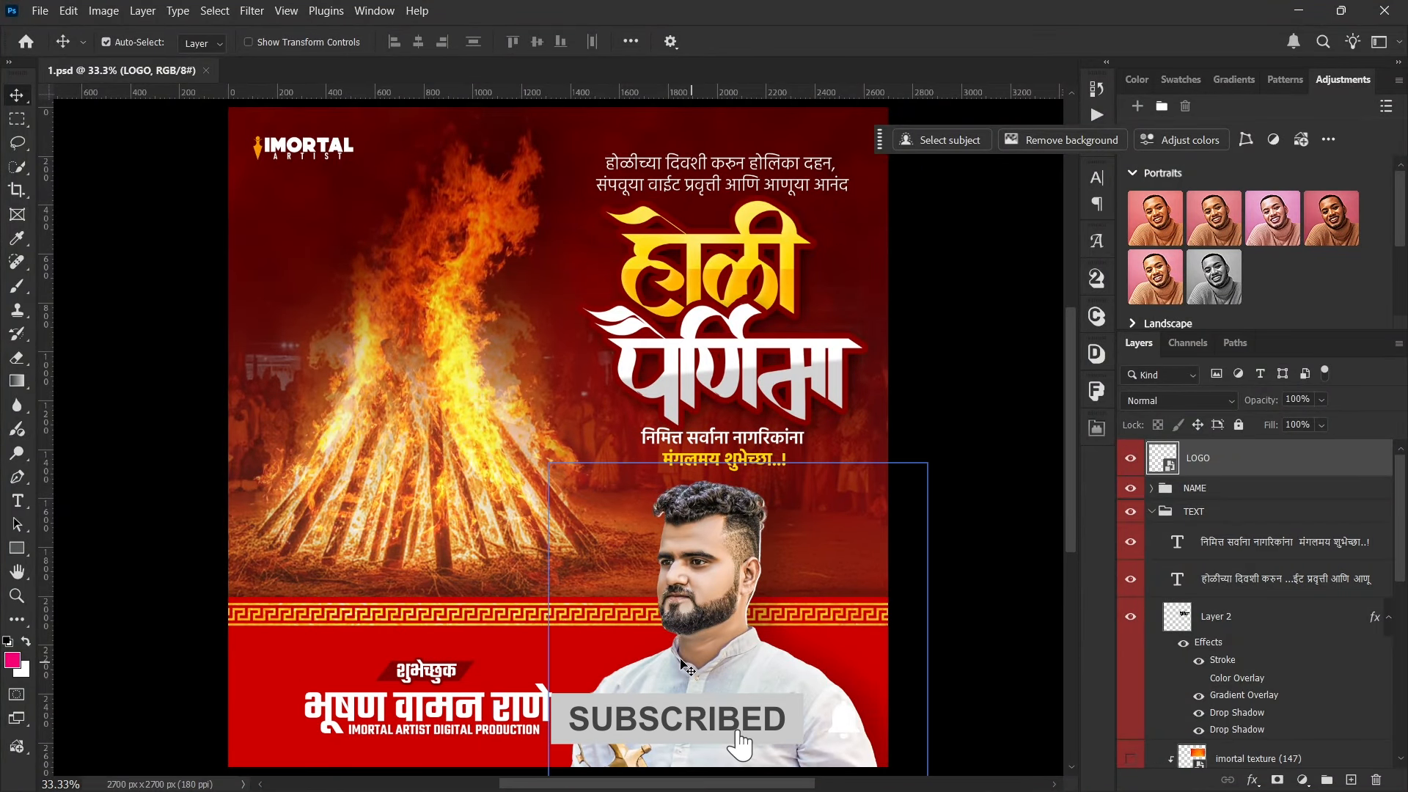
- Select the man's portrait layer and examine the portrait and the lower red band up close
left_click(742, 546)
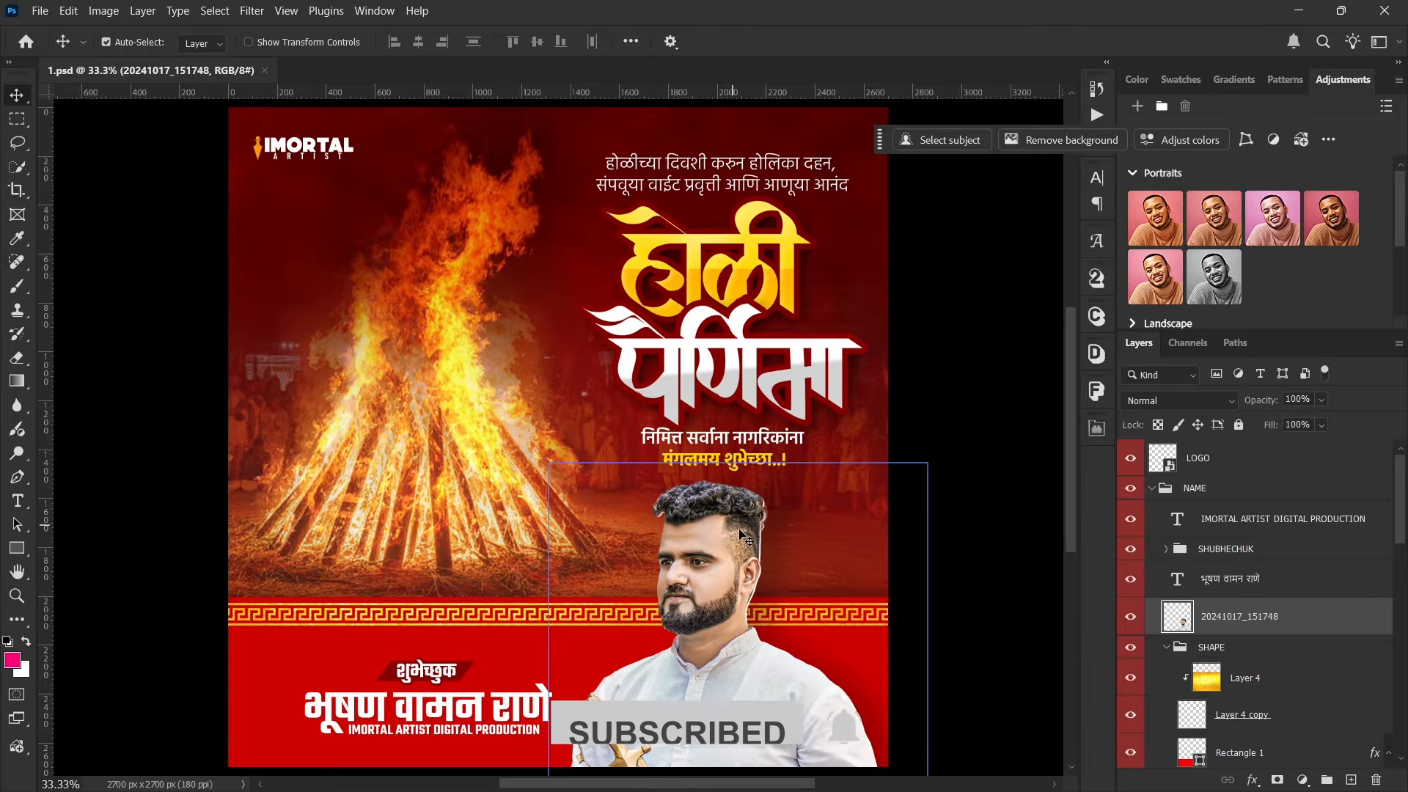
scroll(723, 641, "up", 3)
scroll(723, 643, "down", 3)
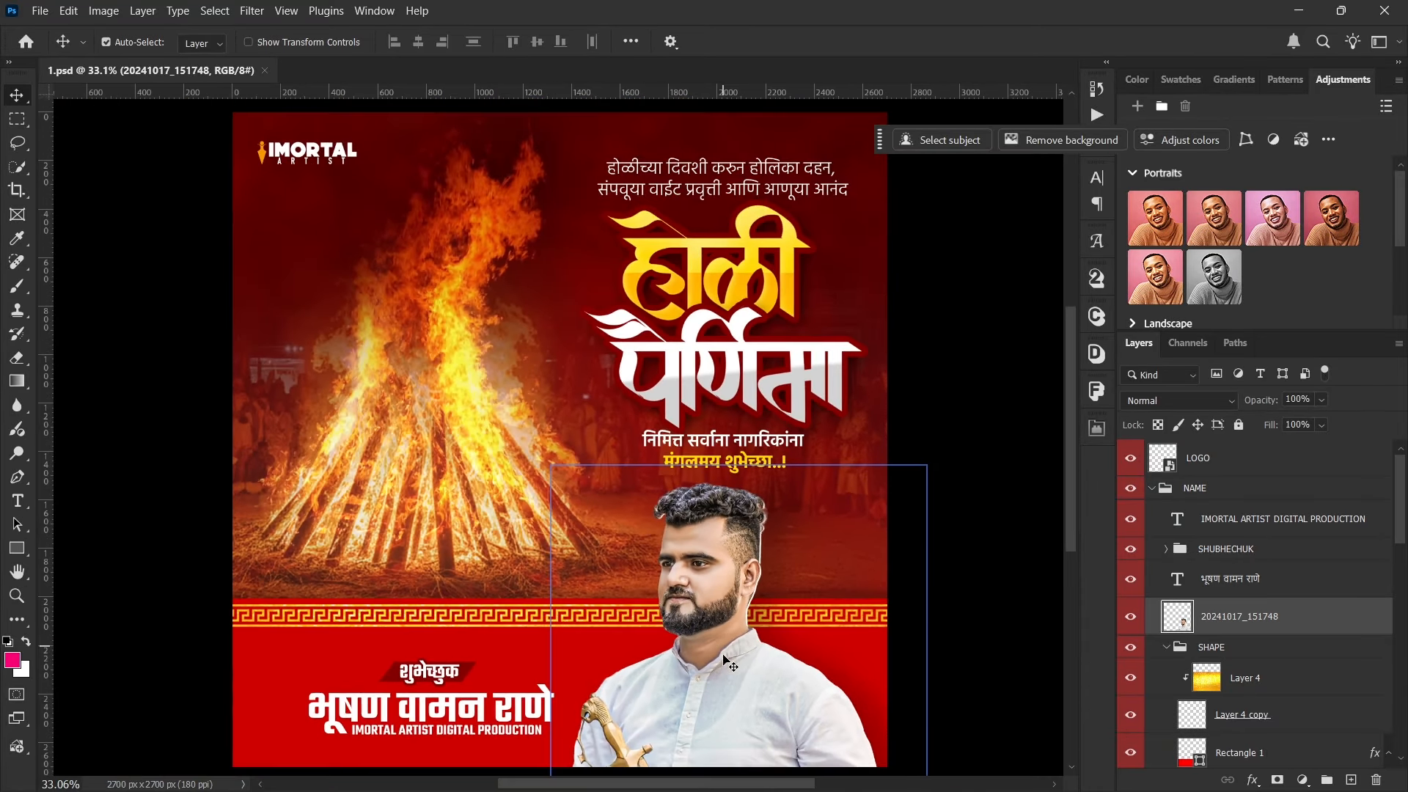
left_click_drag(1072, 508, 1065, 549)
scroll(784, 579, "up", 4)
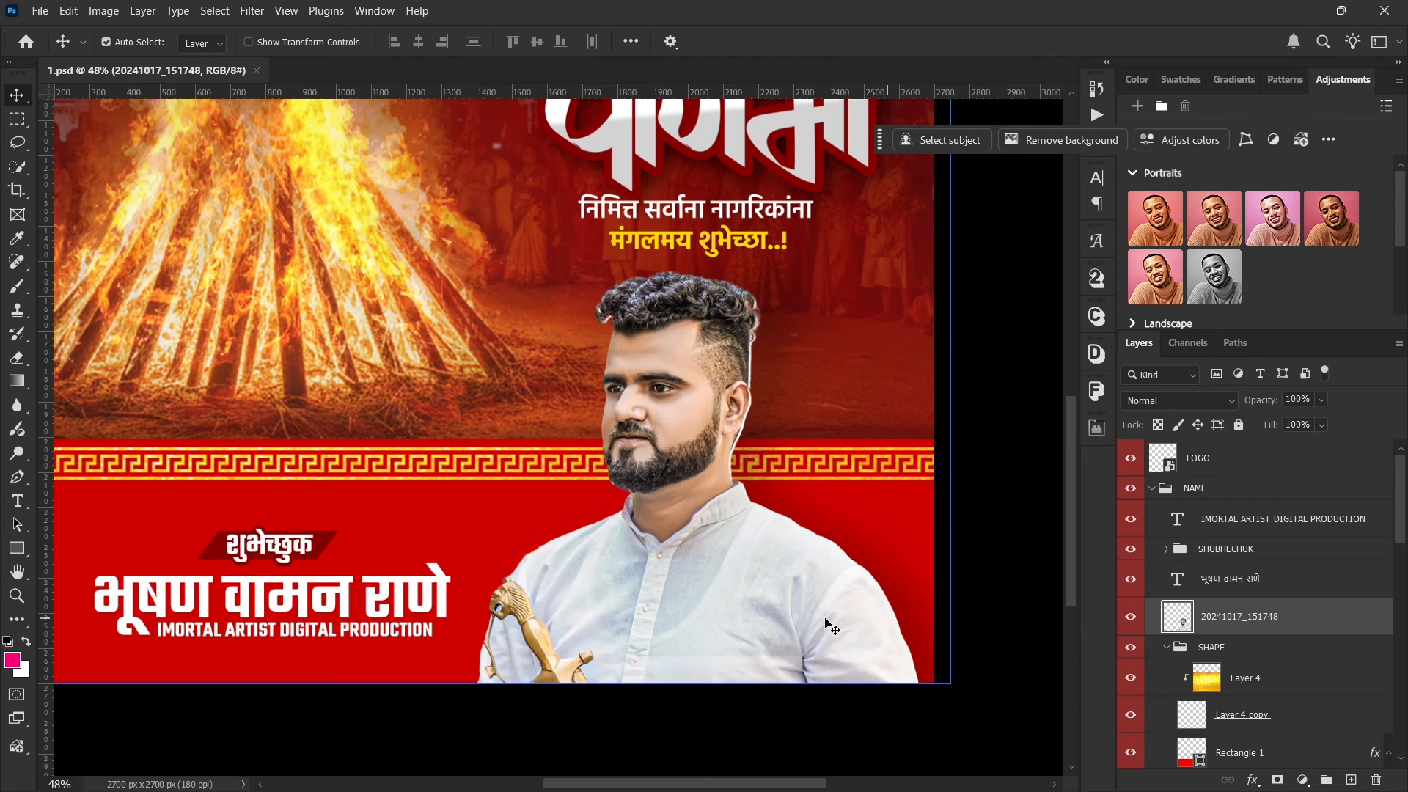
left_click(521, 532)
scroll(522, 532, "down", 4)
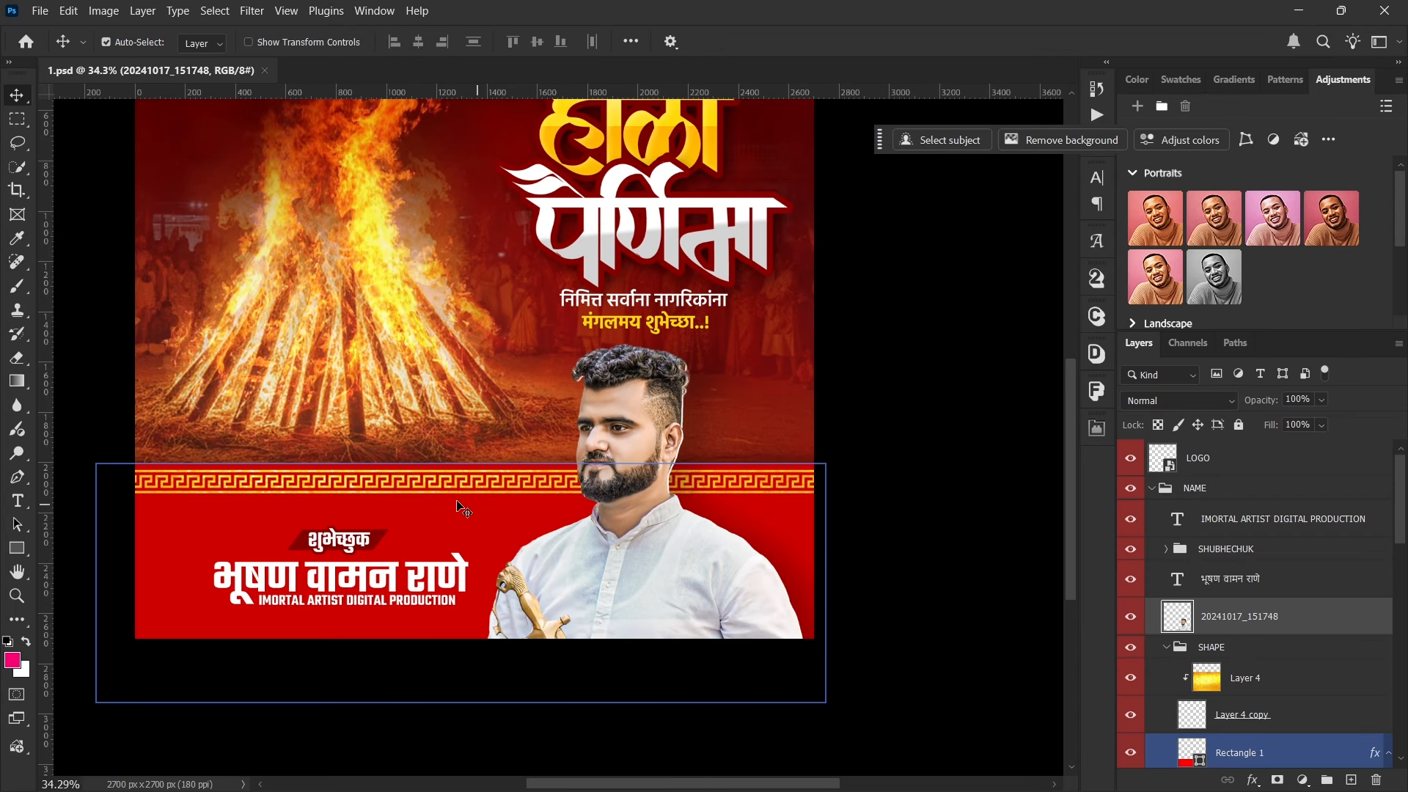
scroll(183, 546, "up", 3)
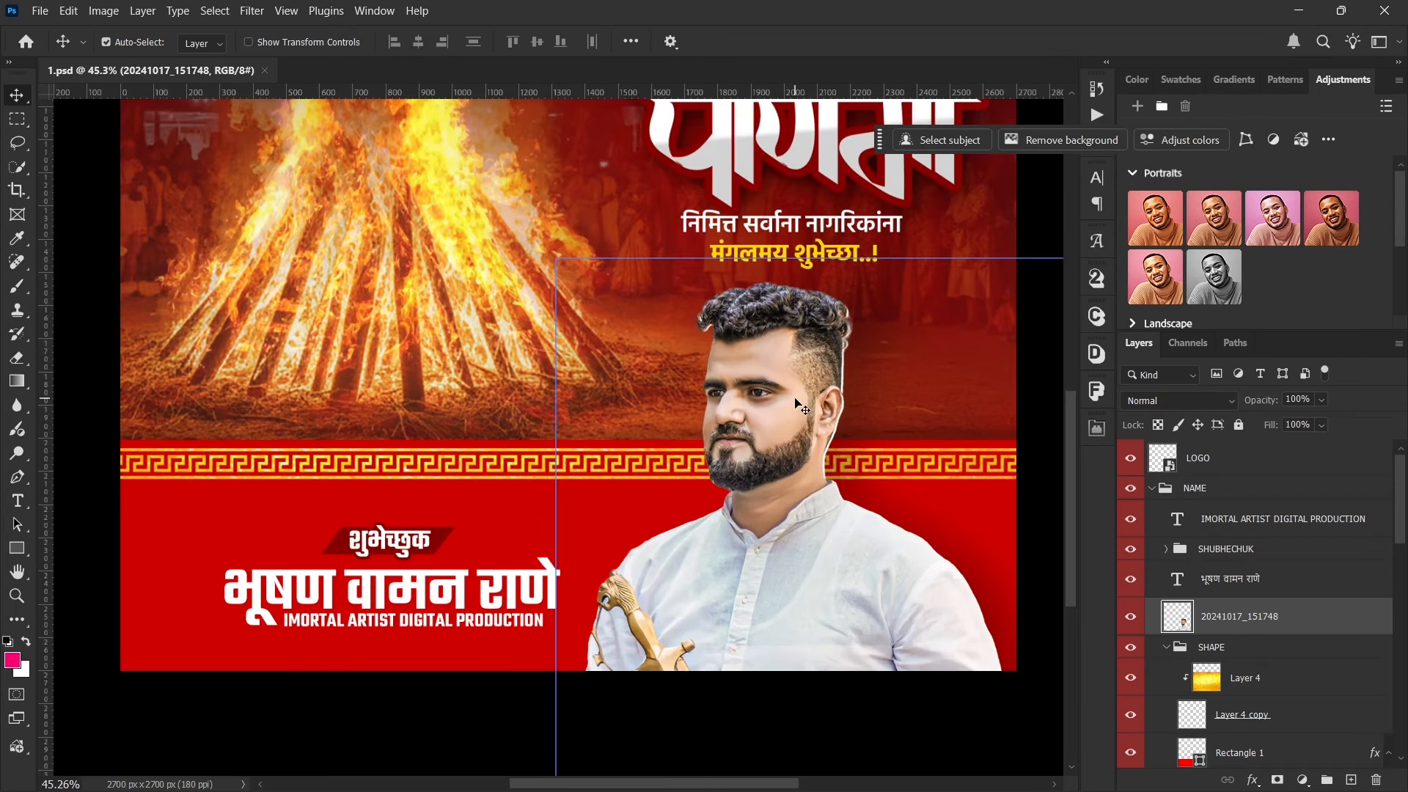
- Hide the portrait layer 20241017_151748
right_click(1197, 630)
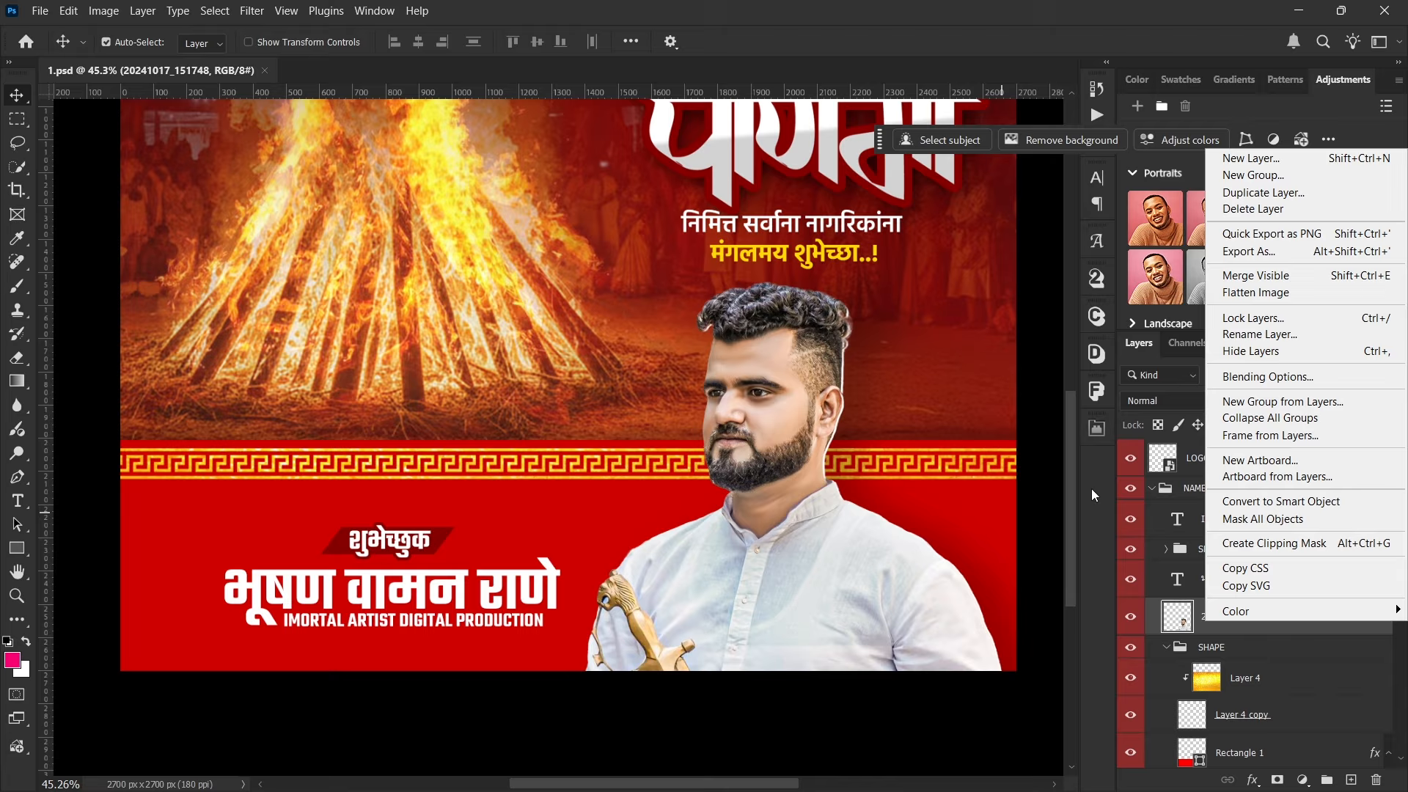
left_click(1174, 621)
left_click(1132, 618)
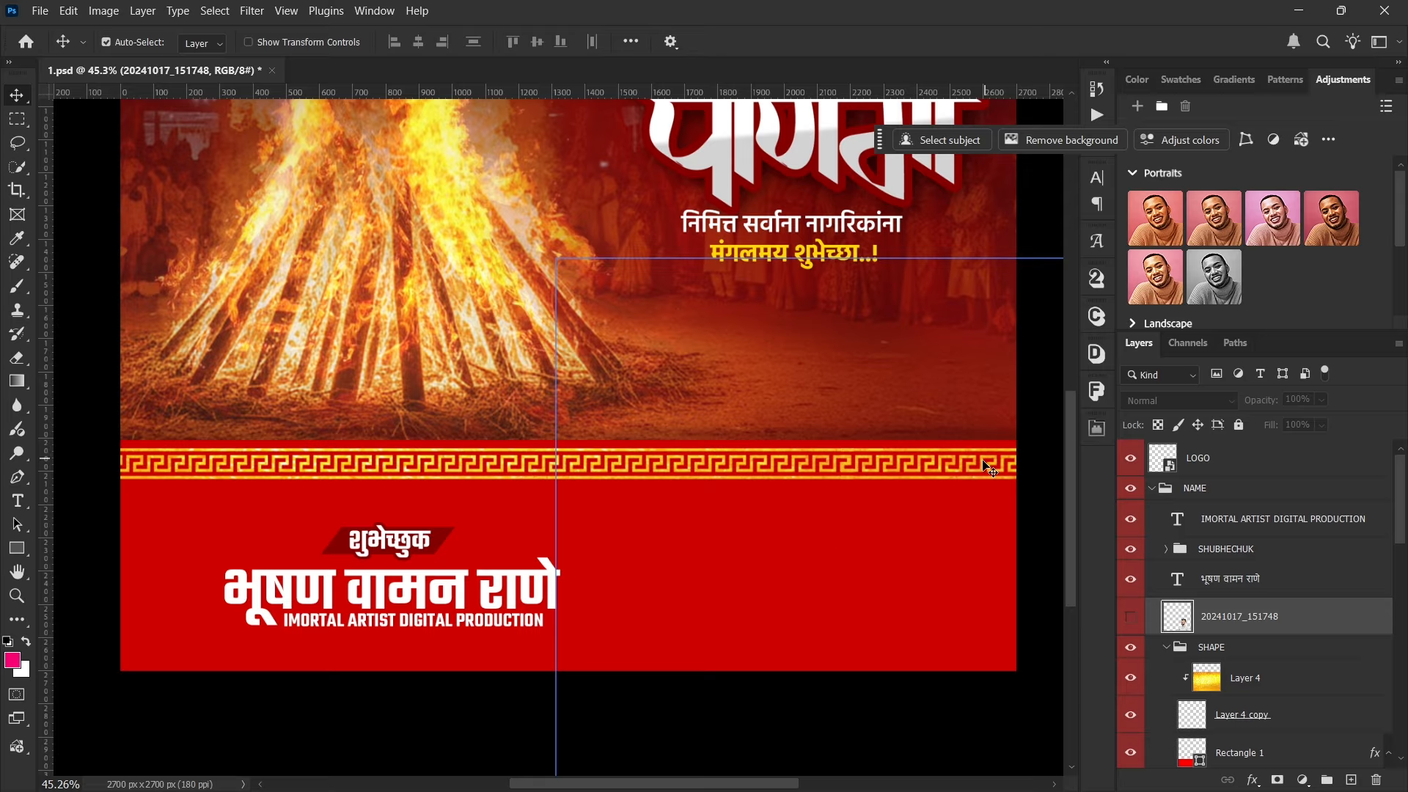
- Display the Actions list, review its commands for loading and managing actions, and close it again
left_click(1093, 120)
left_click(1093, 120)
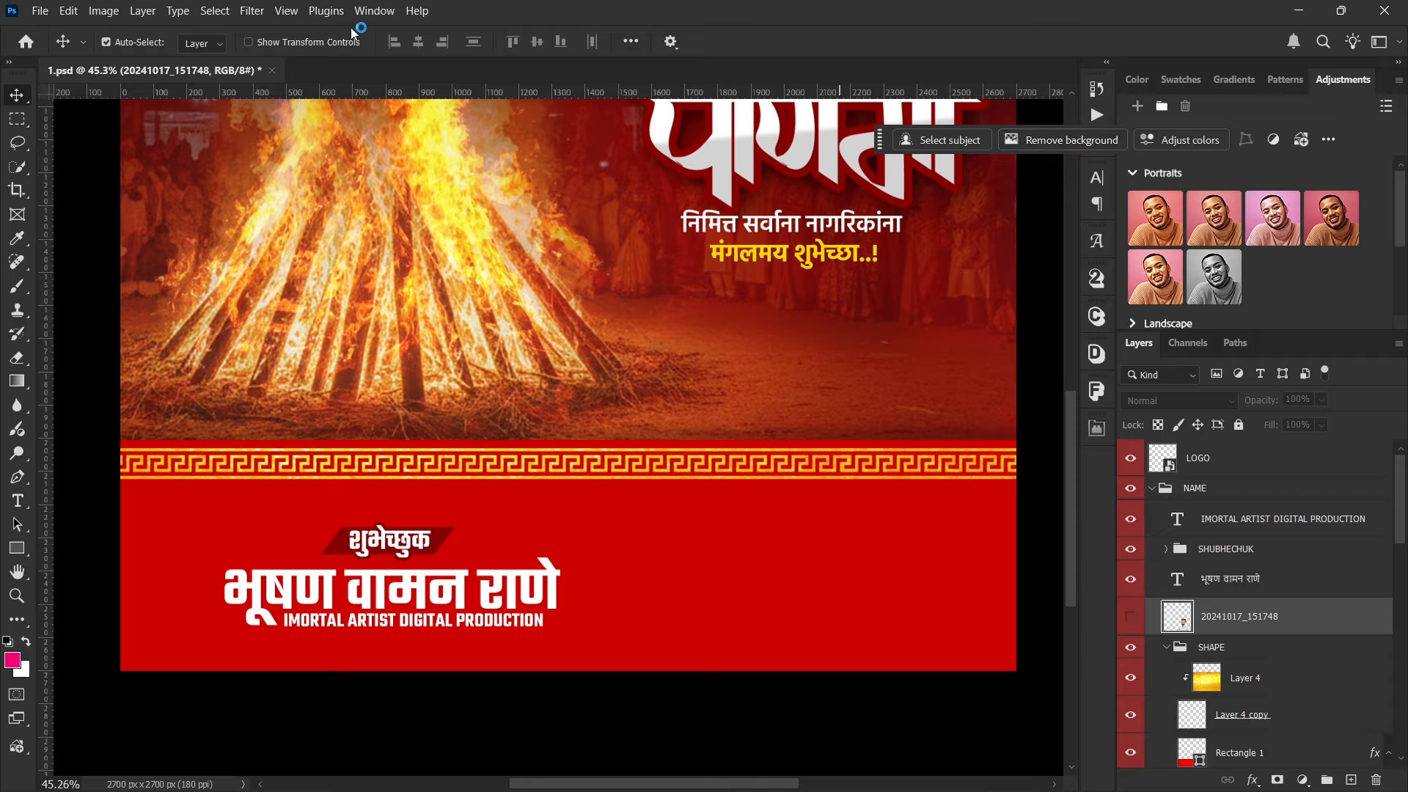
left_click(374, 11)
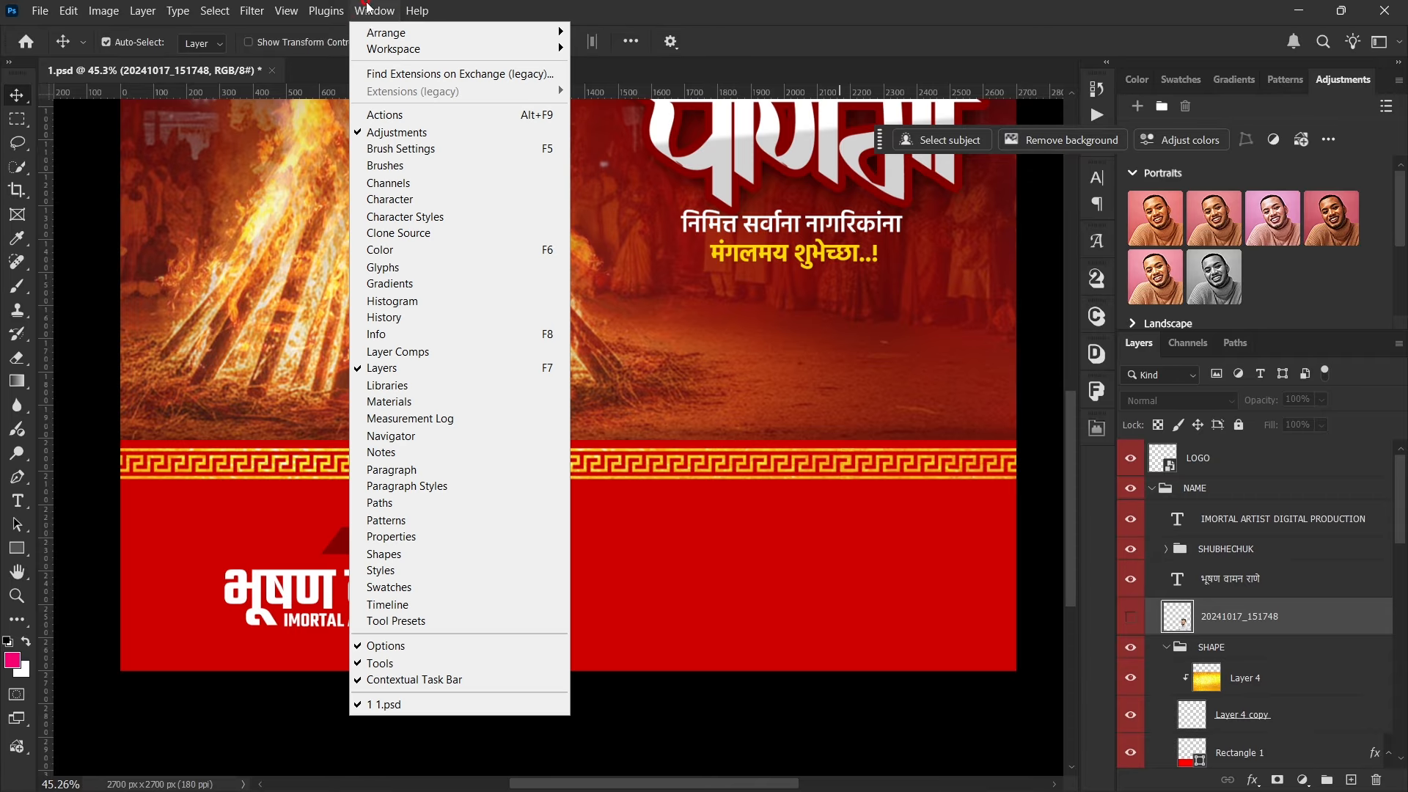
left_click(418, 118)
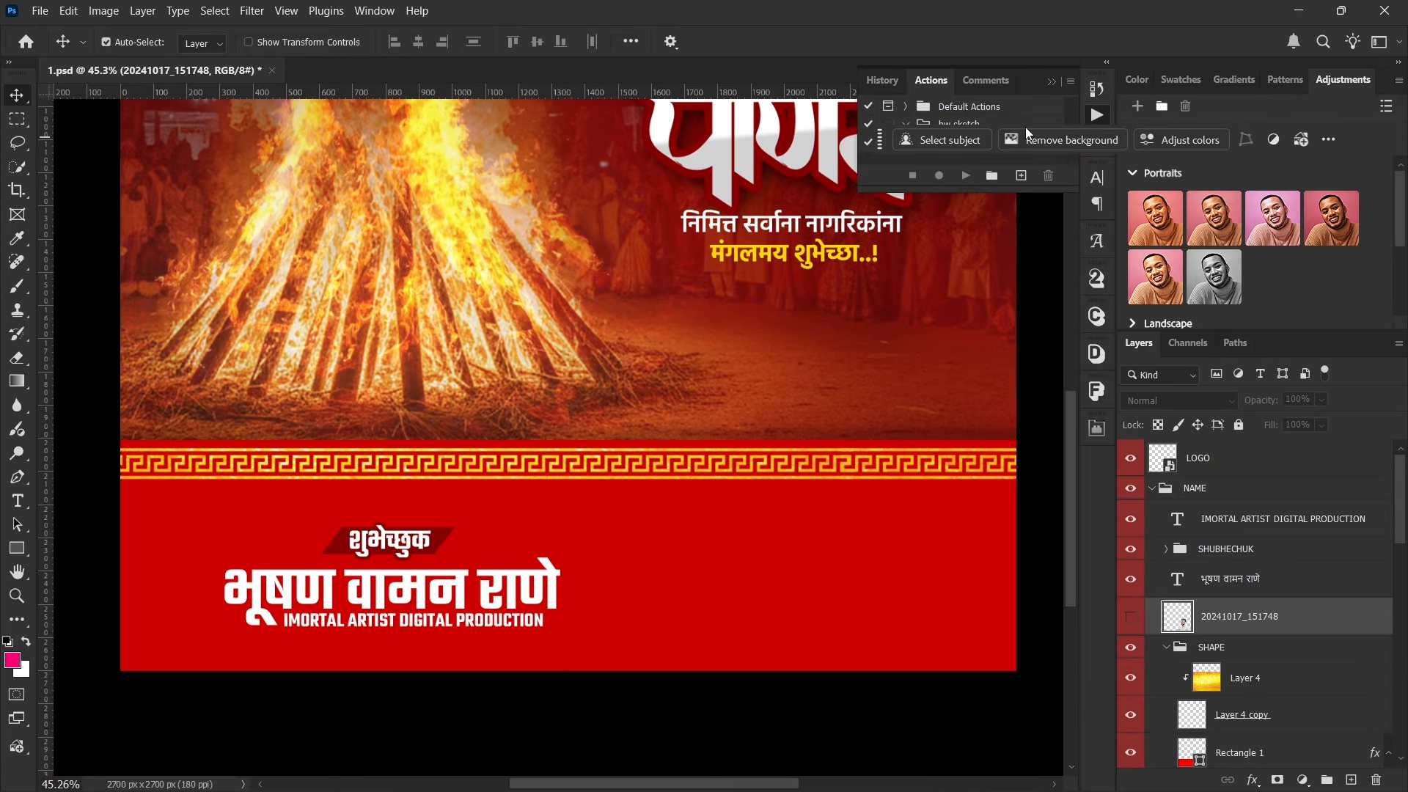
left_click(1070, 81)
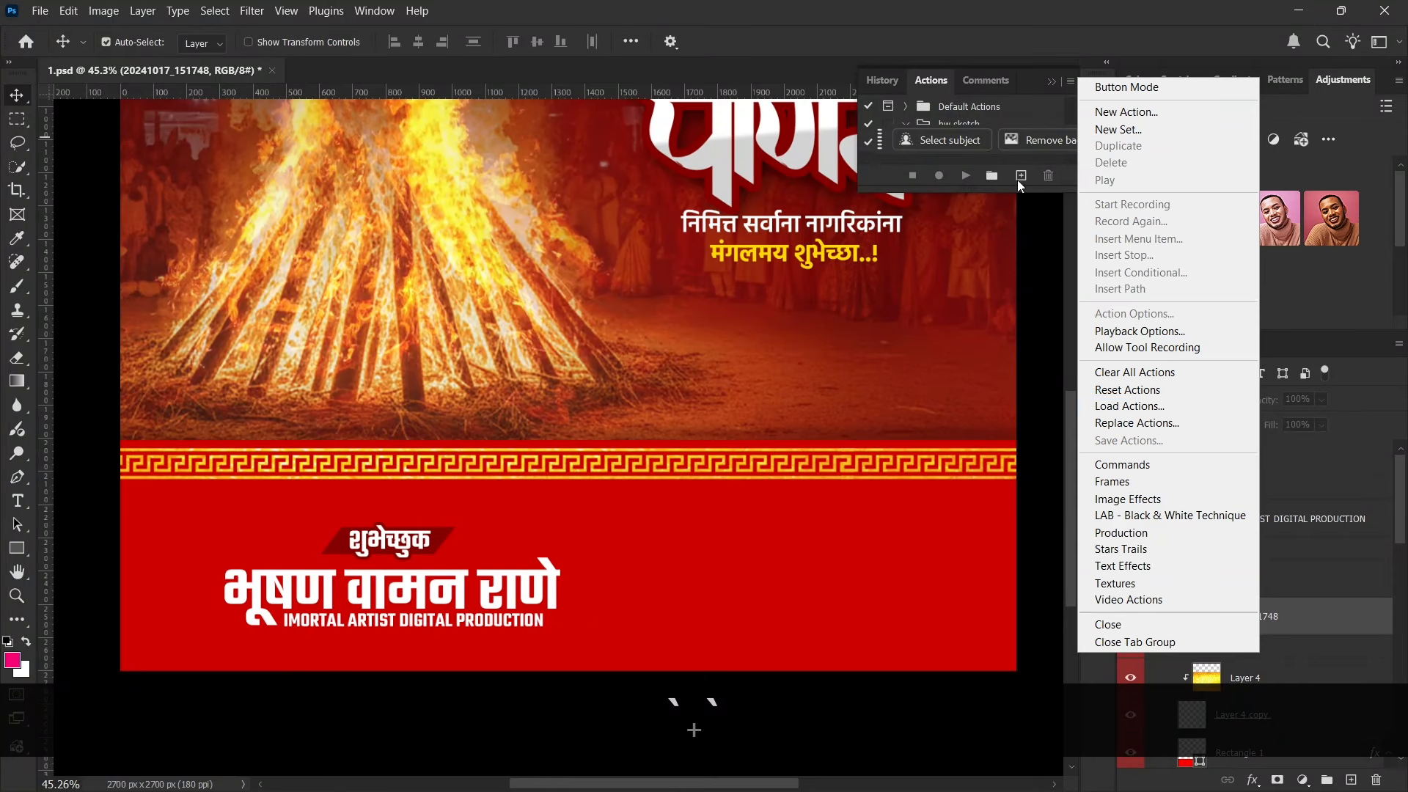
left_click(1005, 14)
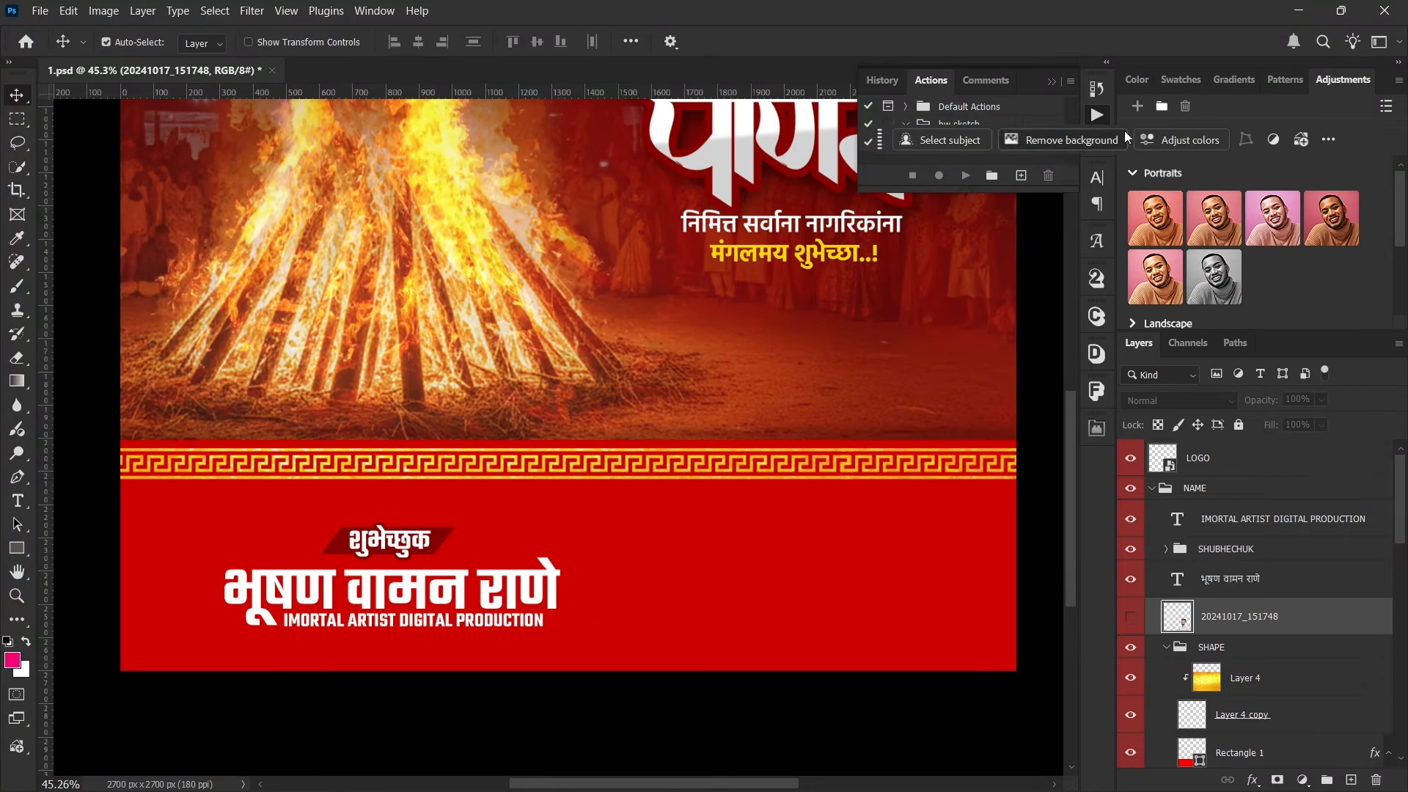
left_click(1097, 115)
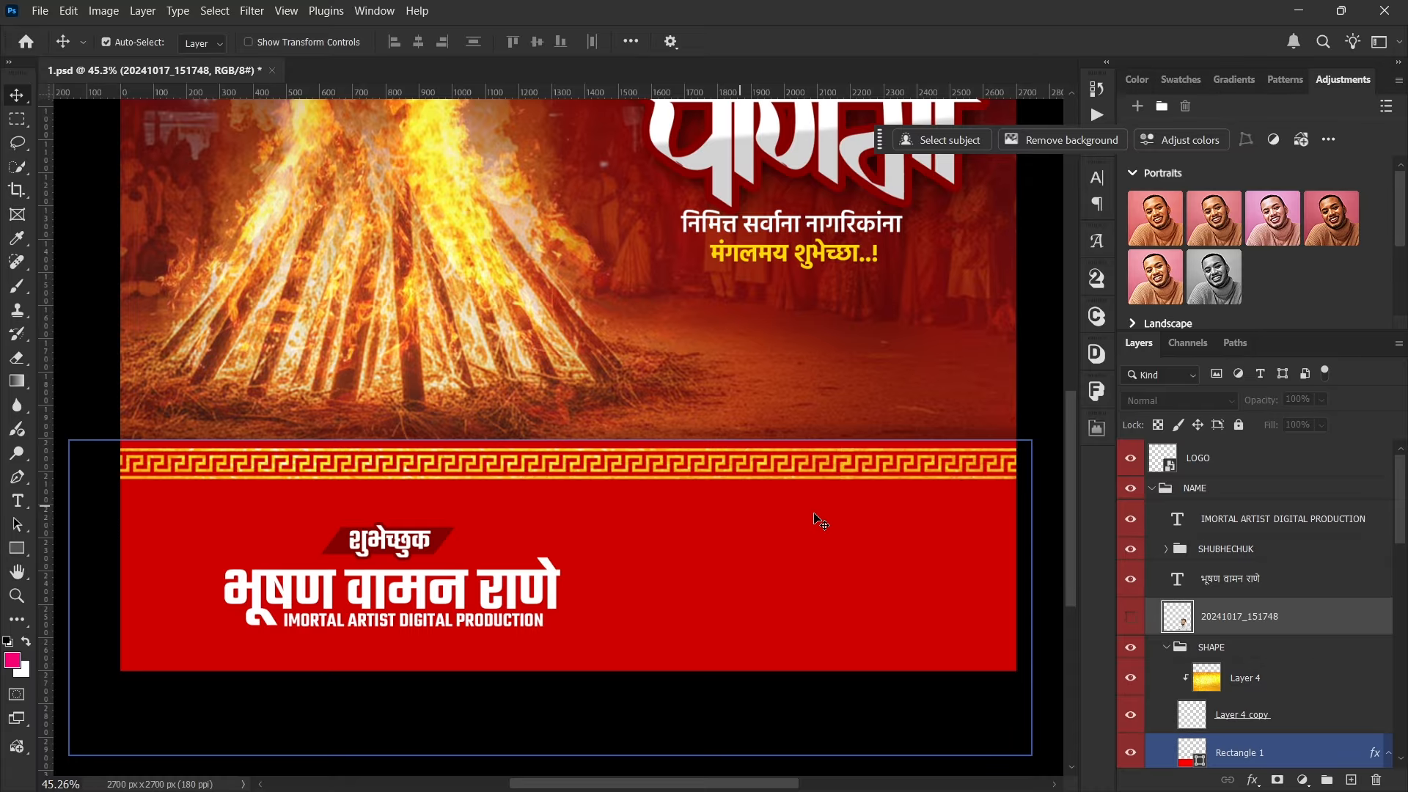
- Show the portrait layer 20241017_151748 again and view the name text beside it
left_click(1129, 618)
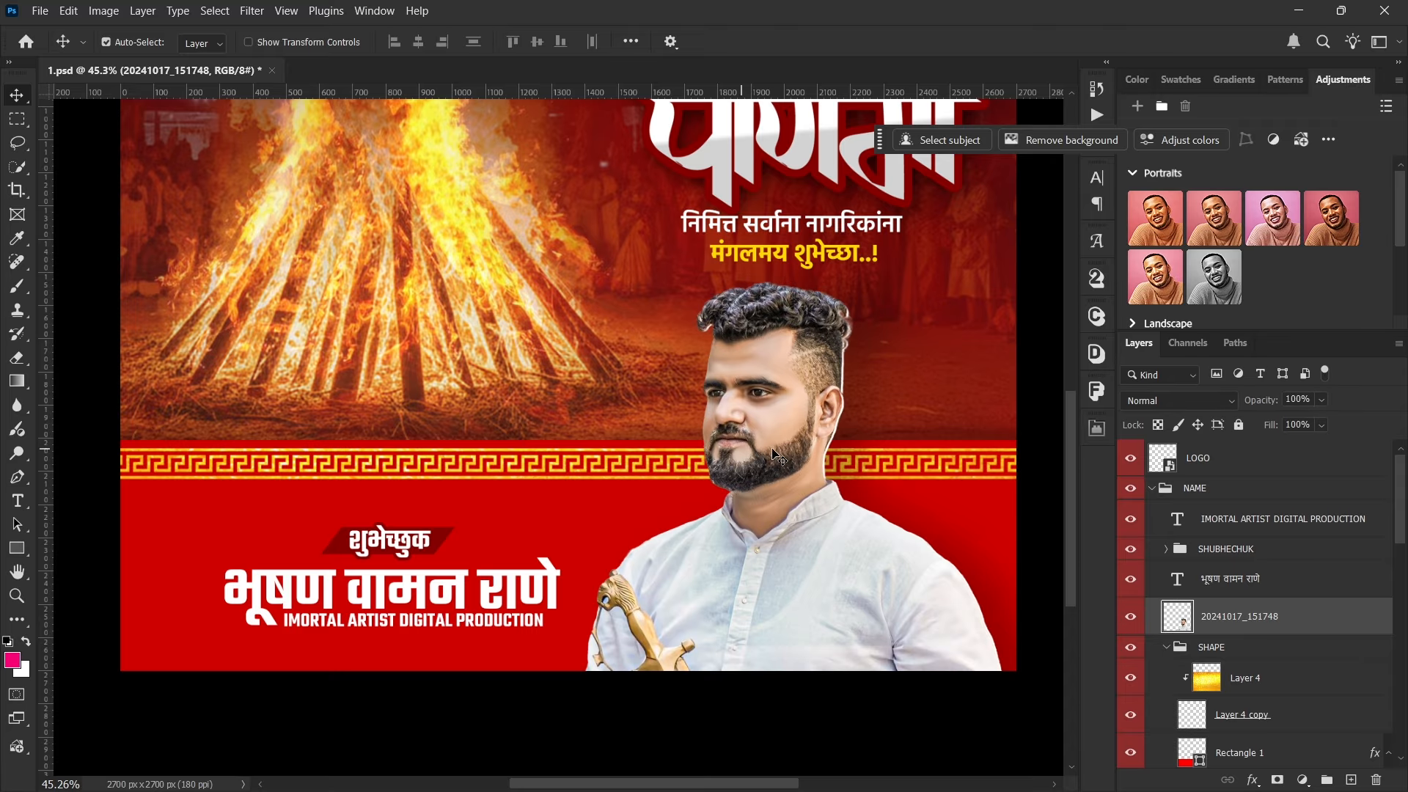
scroll(808, 448, "down", 2)
left_click(430, 547)
scroll(432, 547, "up", 2)
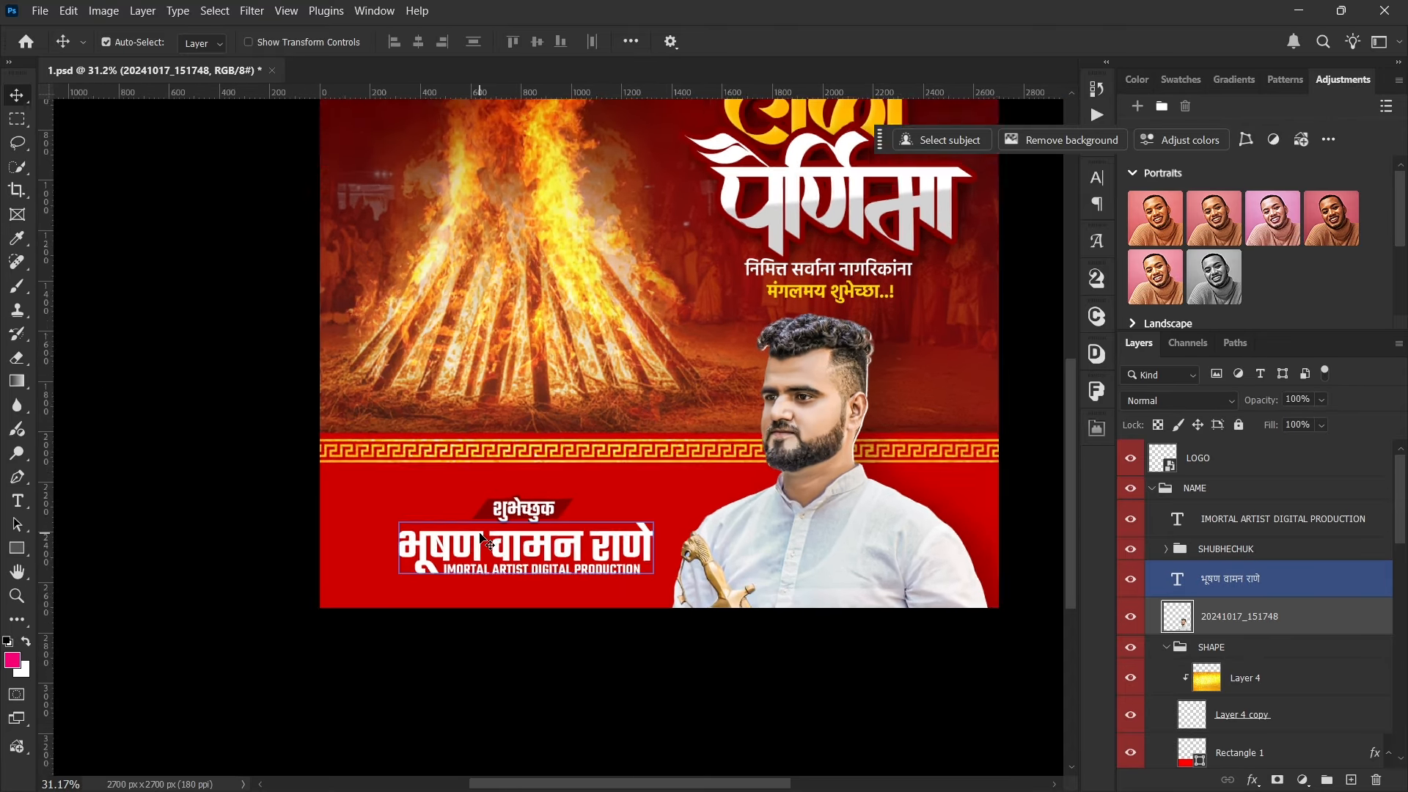
- Open the large name text in the red band for editing, exit it, and view the whole 1.psd banner
double_click(544, 559)
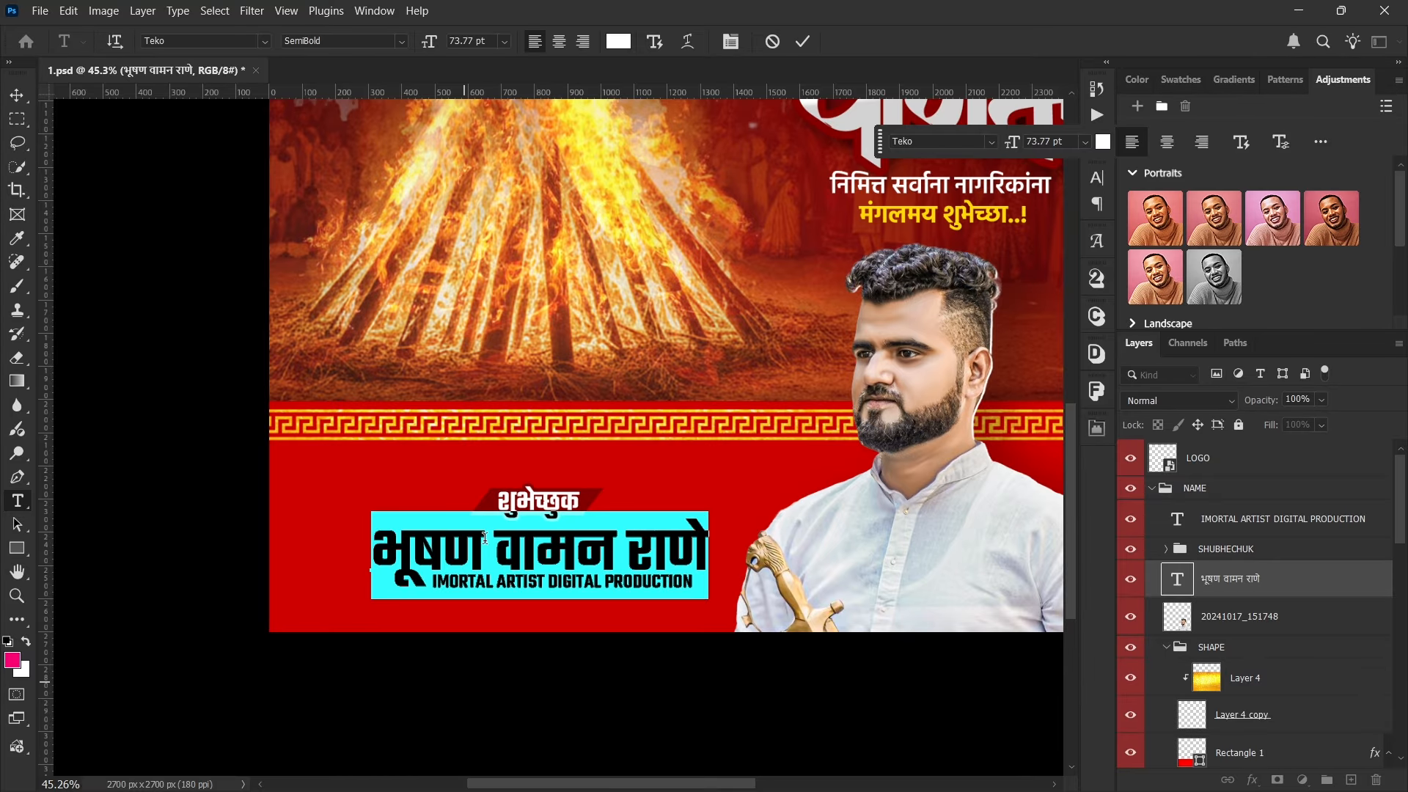
left_click(543, 693)
key("v")
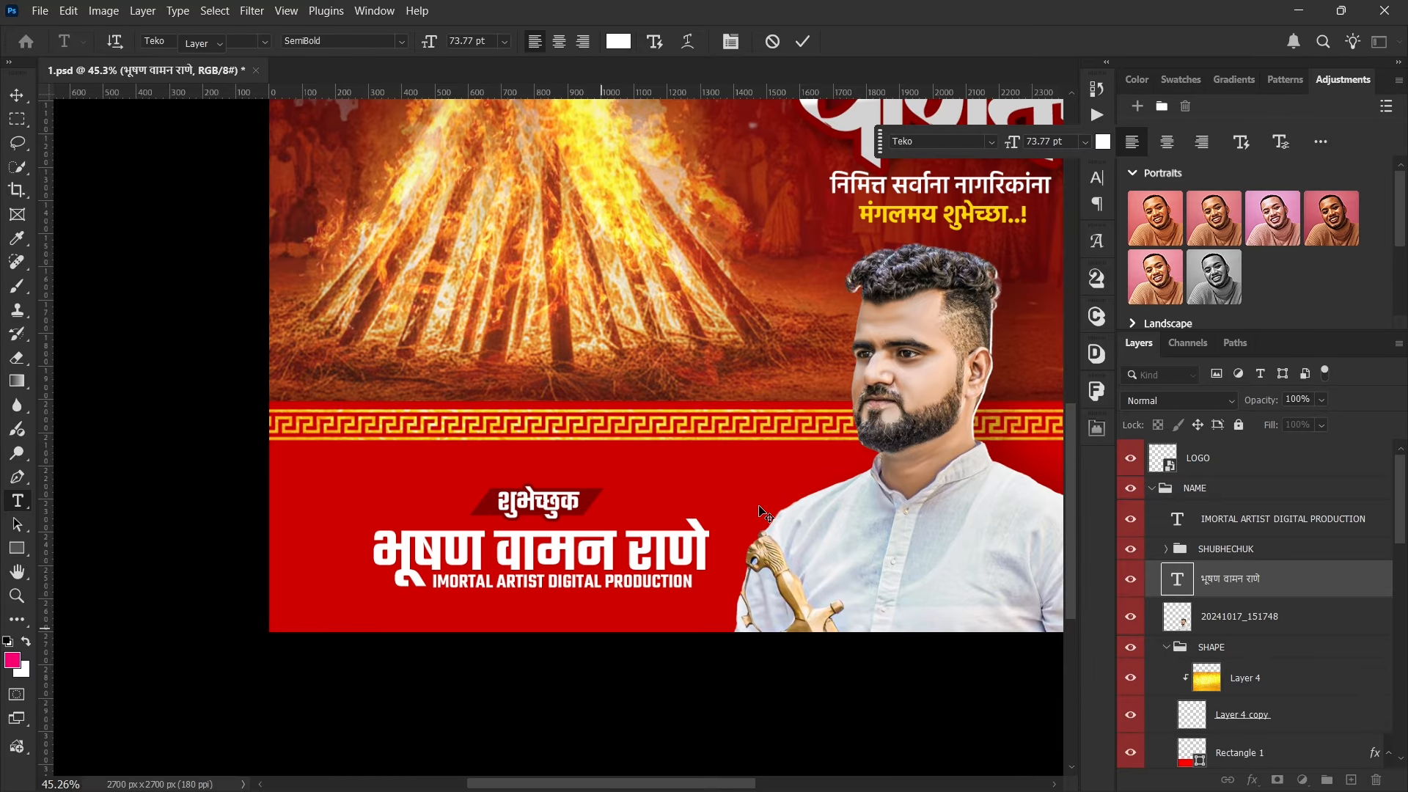
scroll(800, 509, "up", 5)
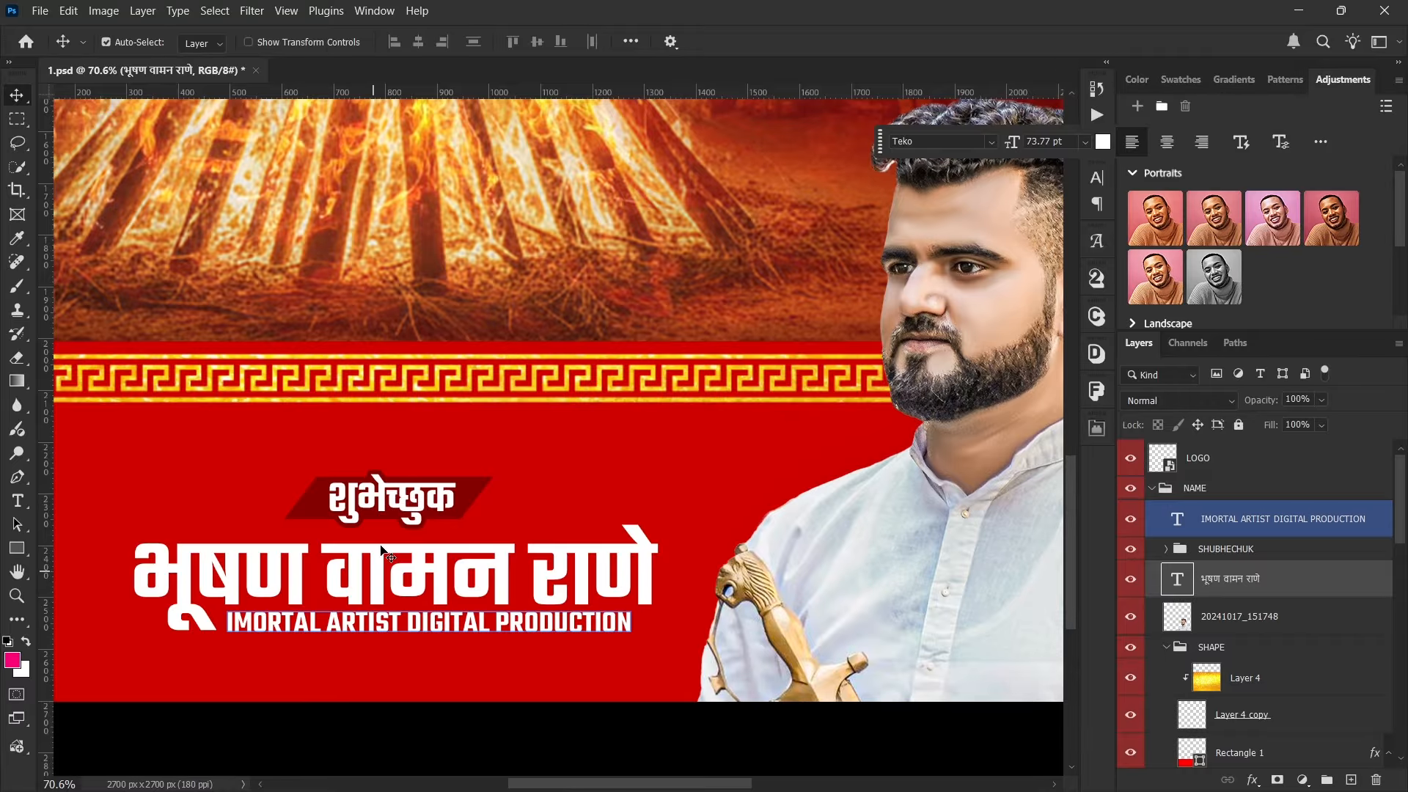
scroll(334, 515, "down", 10)
left_click(136, 249)
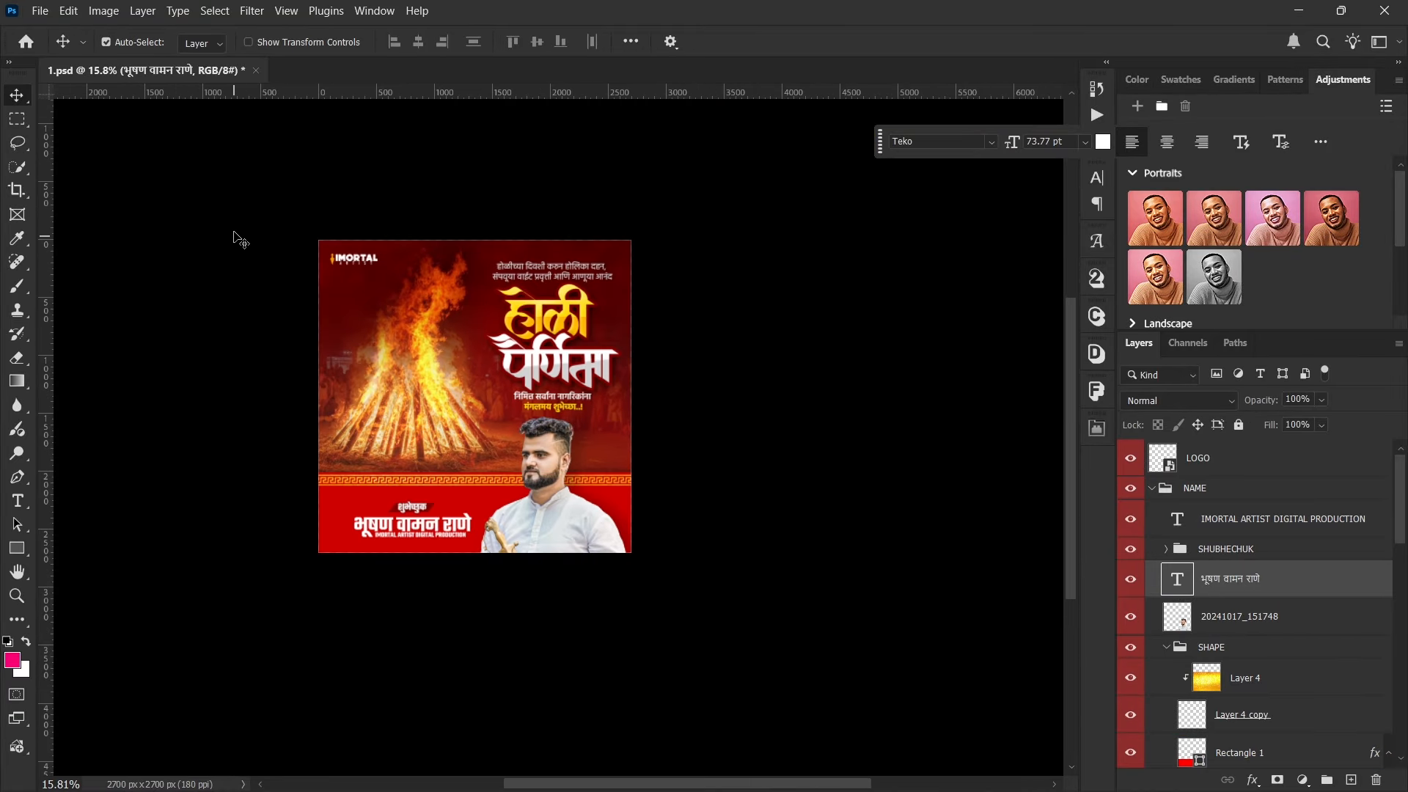
scroll(190, 246, "up", 2)
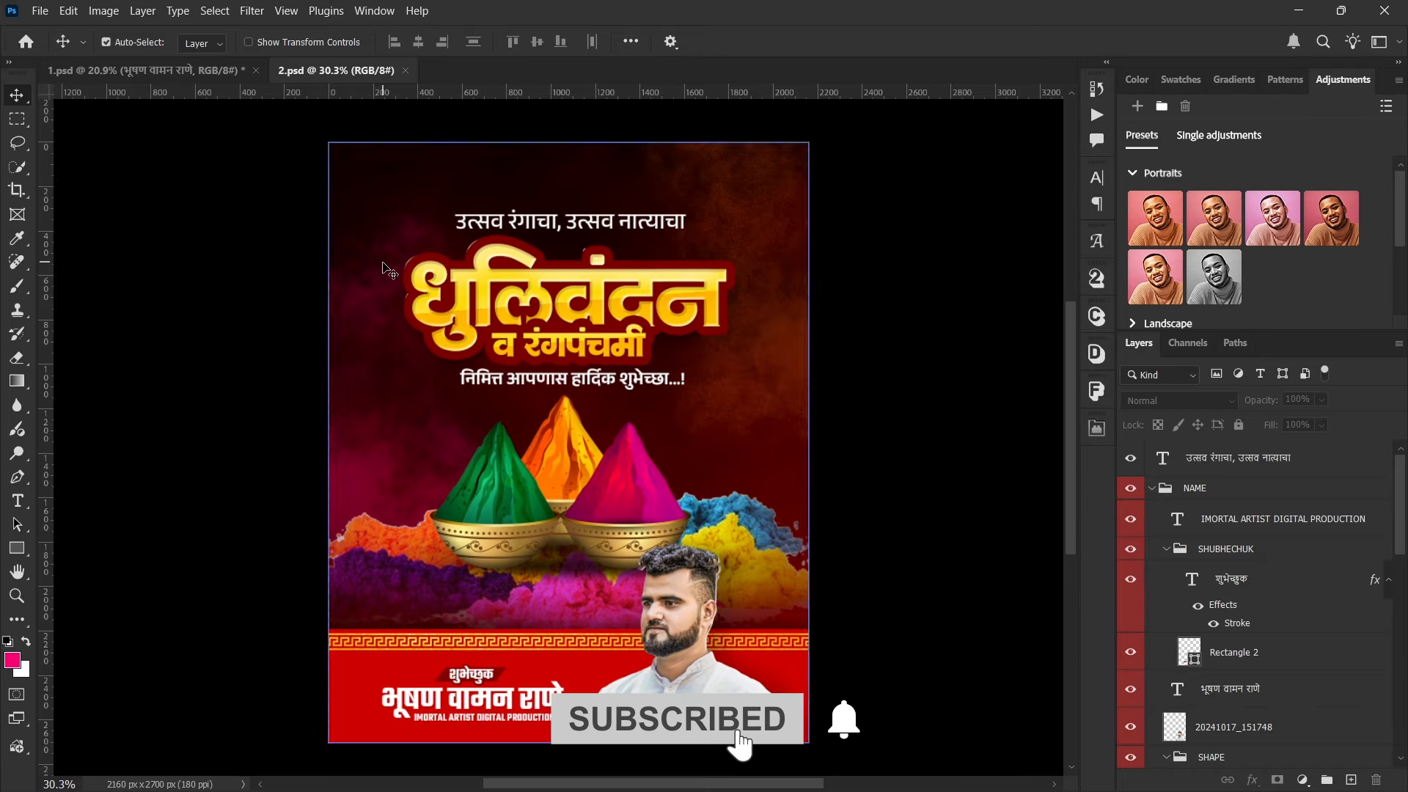
- Select the red band in 2.psd to inspect the parts around it, and undo the stray move
left_click(450, 721)
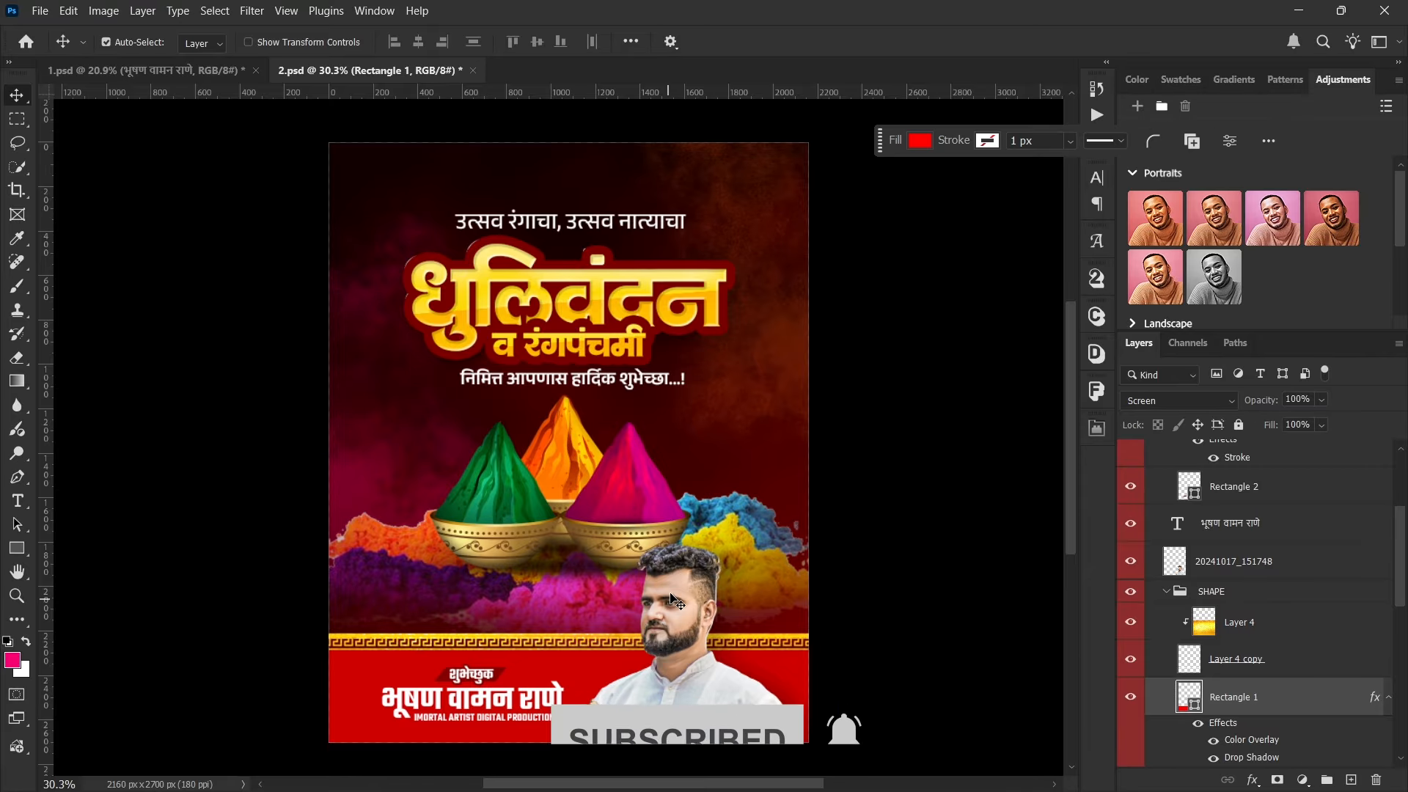
left_click(704, 656)
left_click(540, 603)
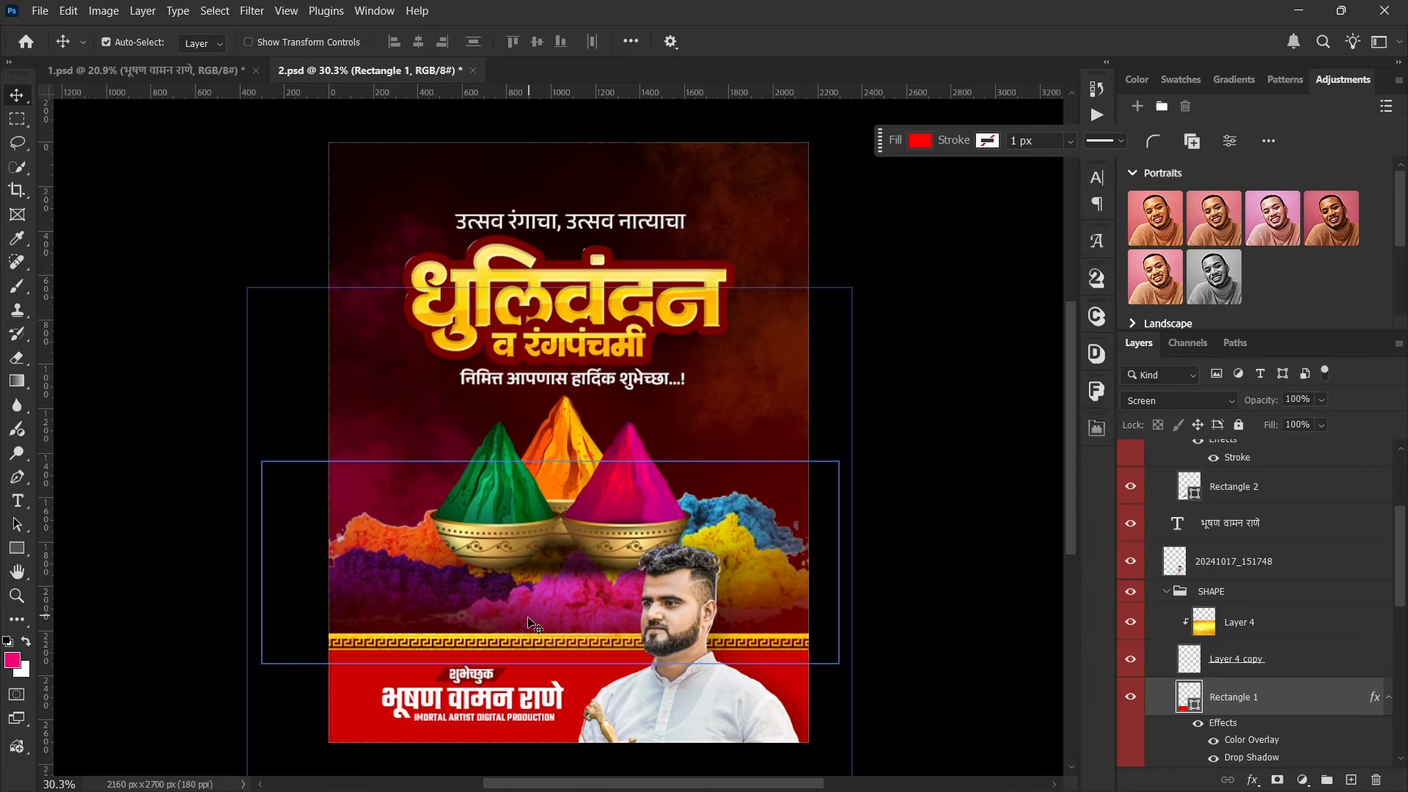
key("ctrl+z")
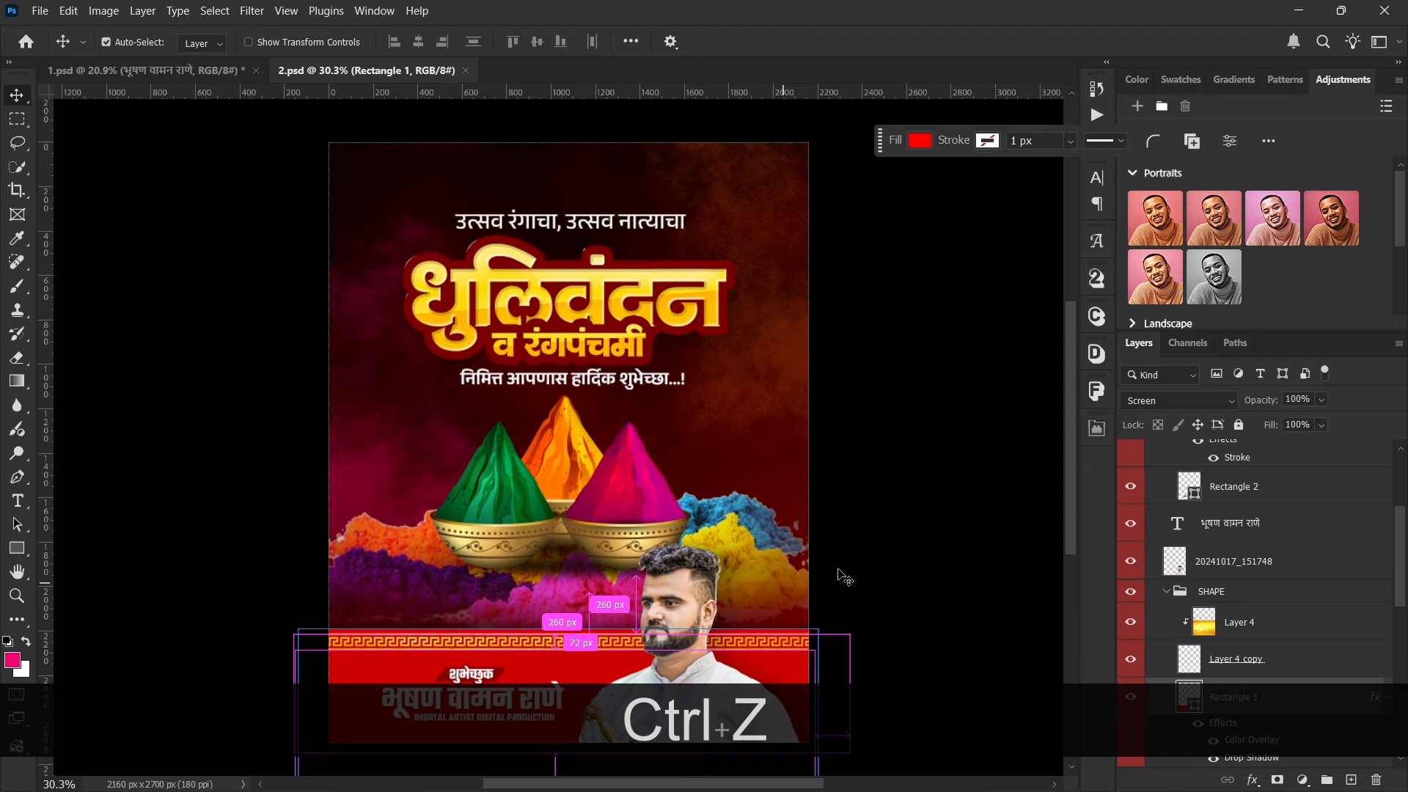
left_click(916, 530)
left_click(513, 702)
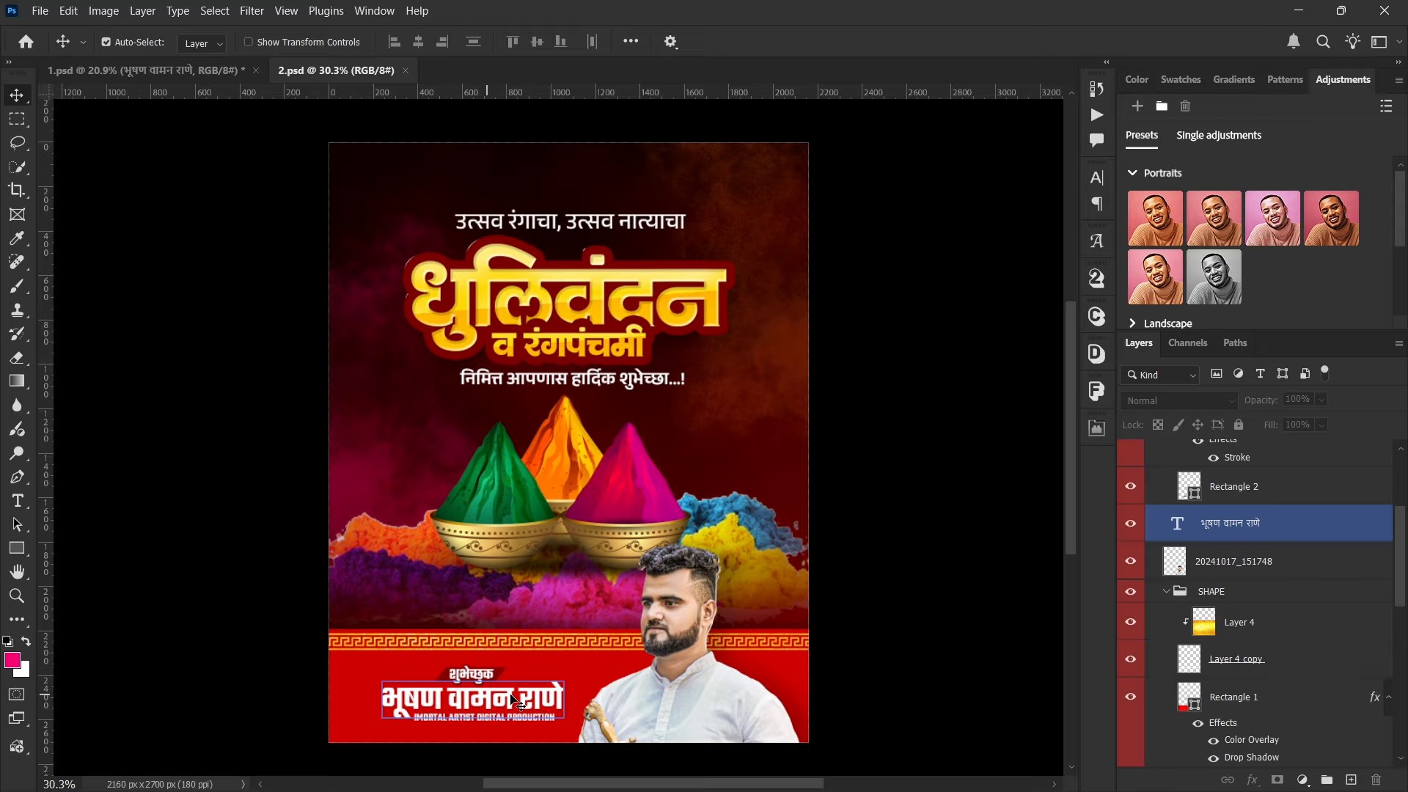
- Locate the yellow headline's text layer Yauailva/dna, open its text for editing, and cancel the edit
left_click(649, 330)
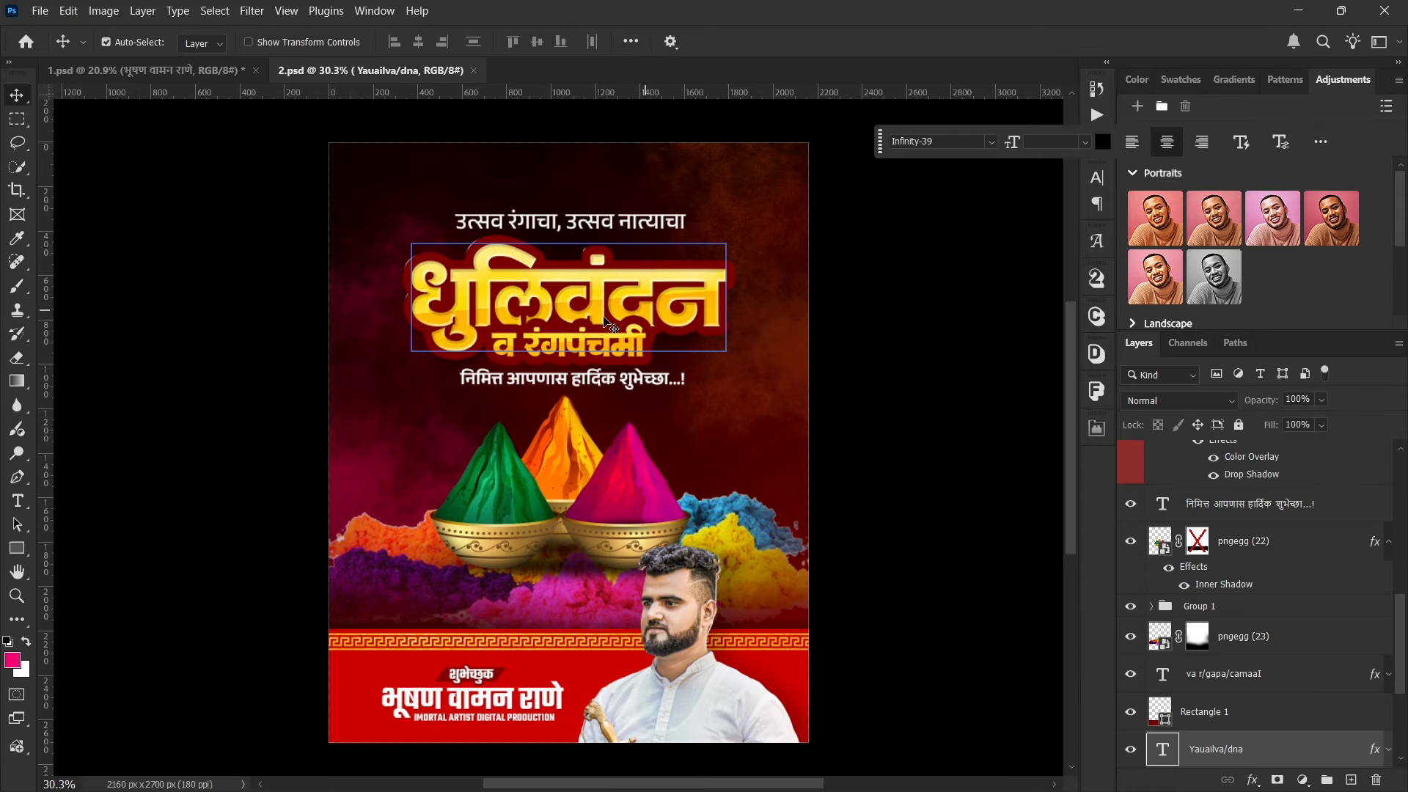
left_click(1276, 639)
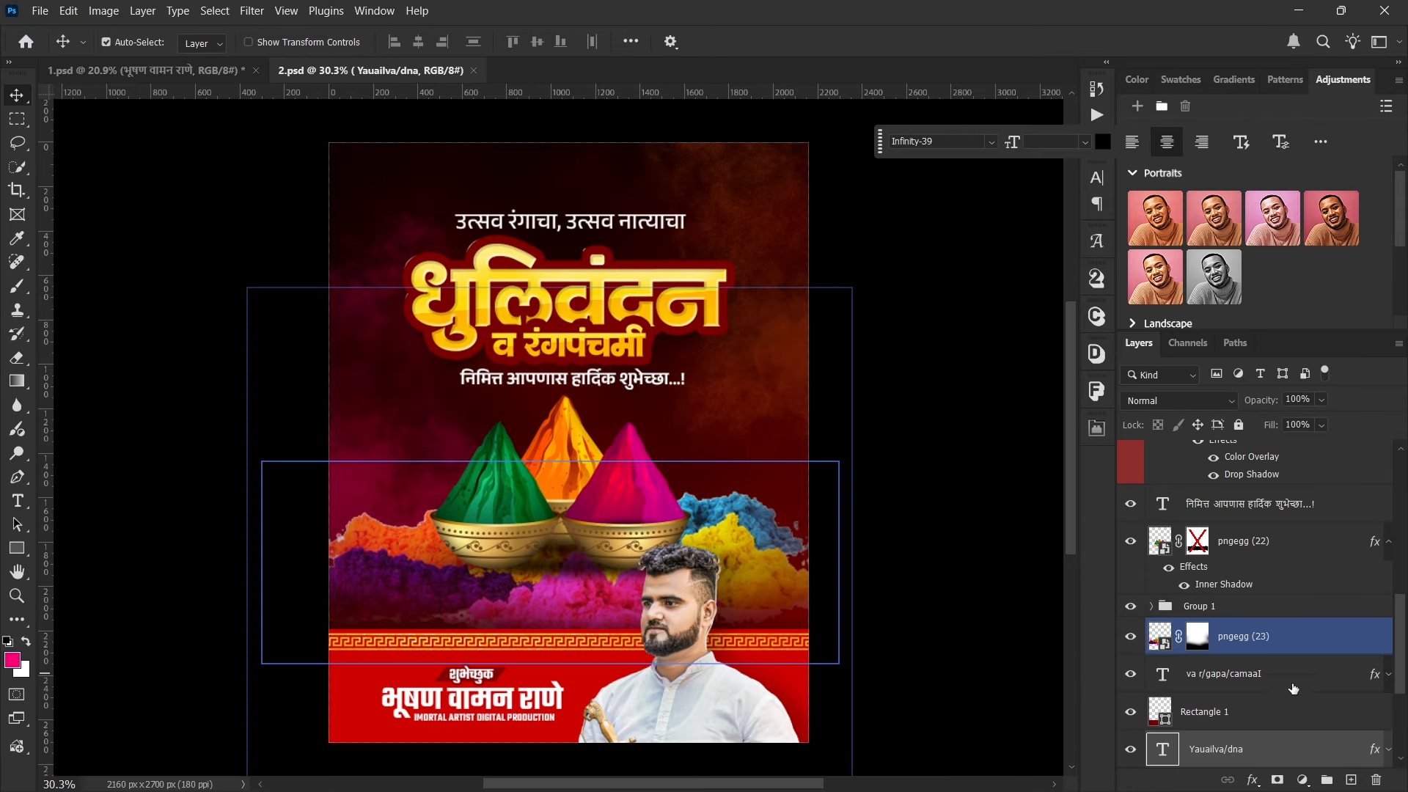
scroll(1246, 695, "down", 1)
left_click(1190, 703)
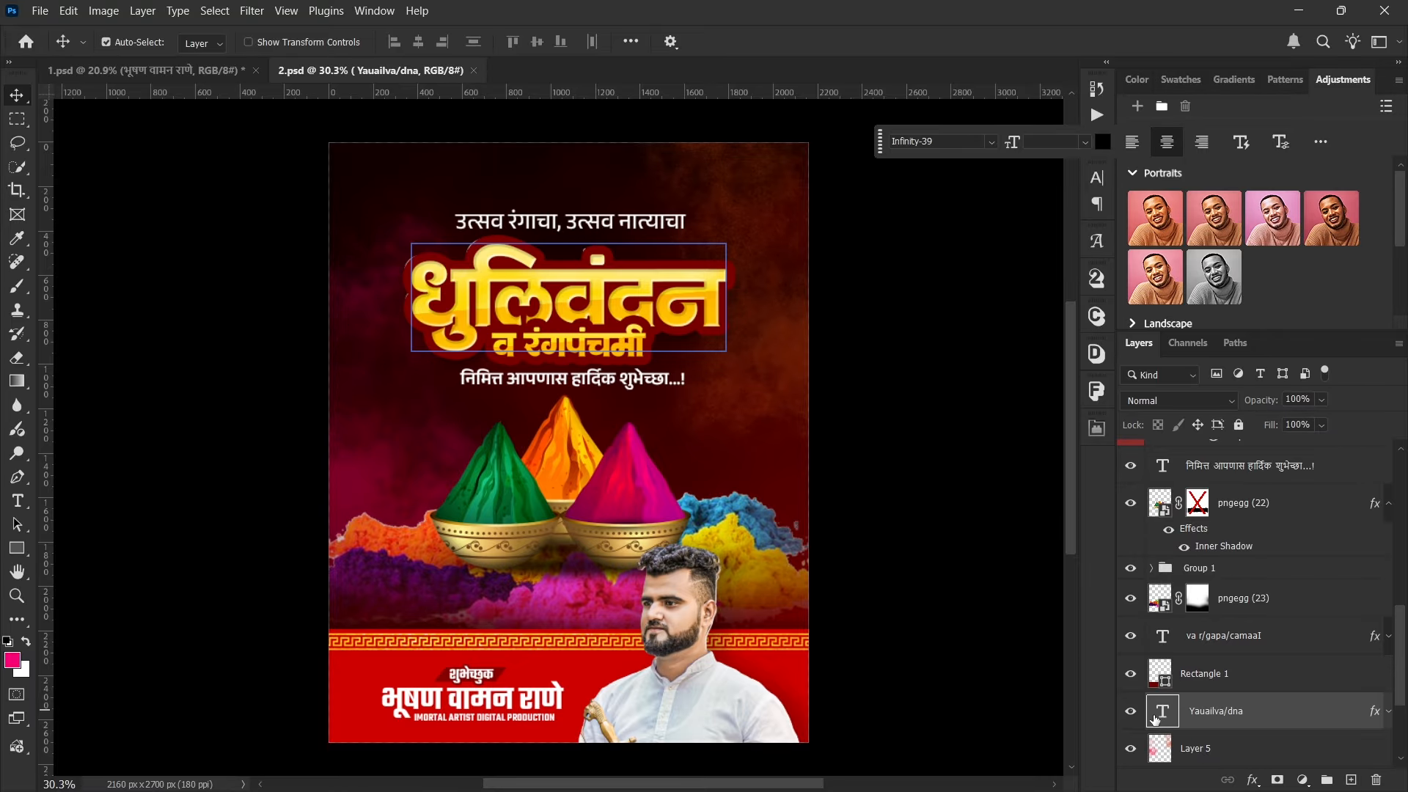
double_click(1156, 718)
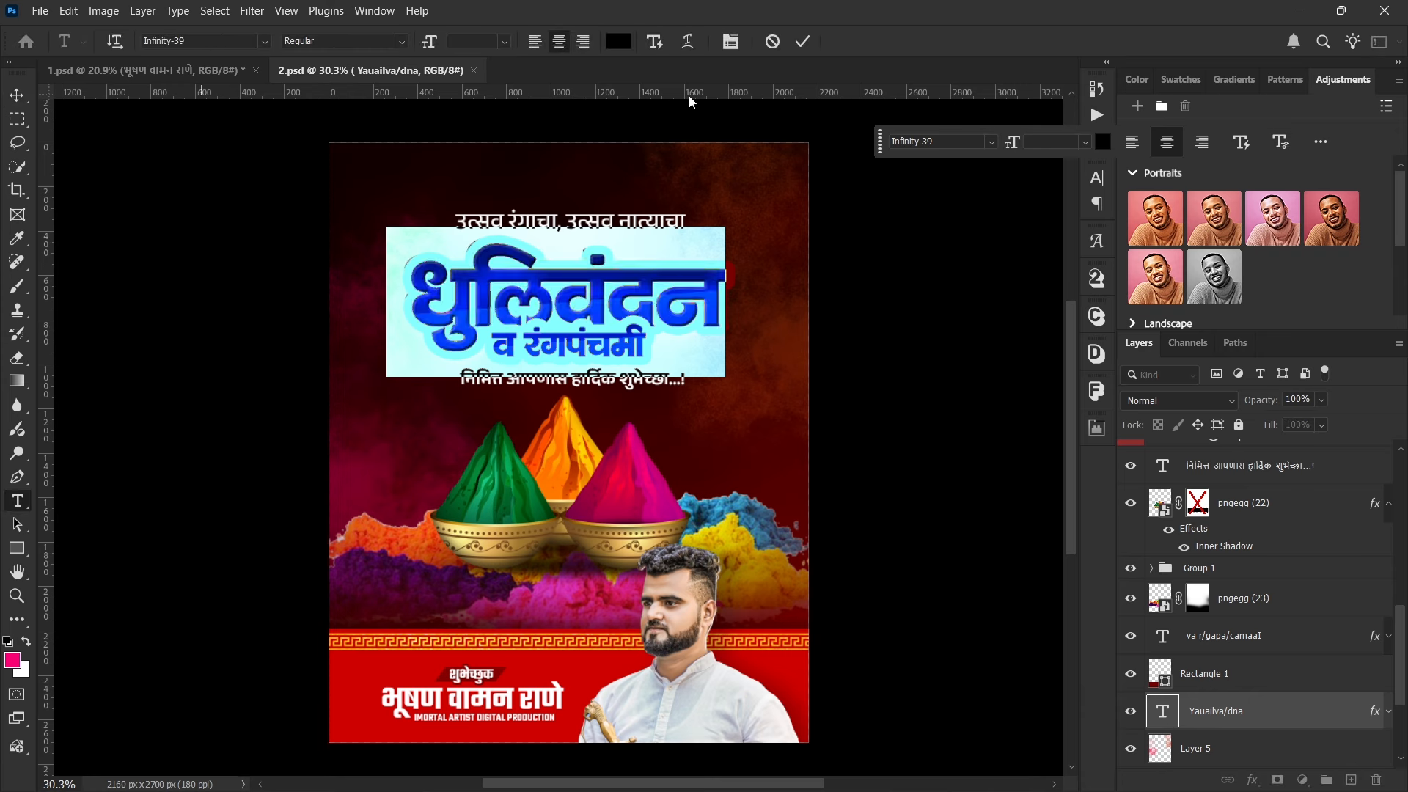
left_click(774, 42)
key("v")
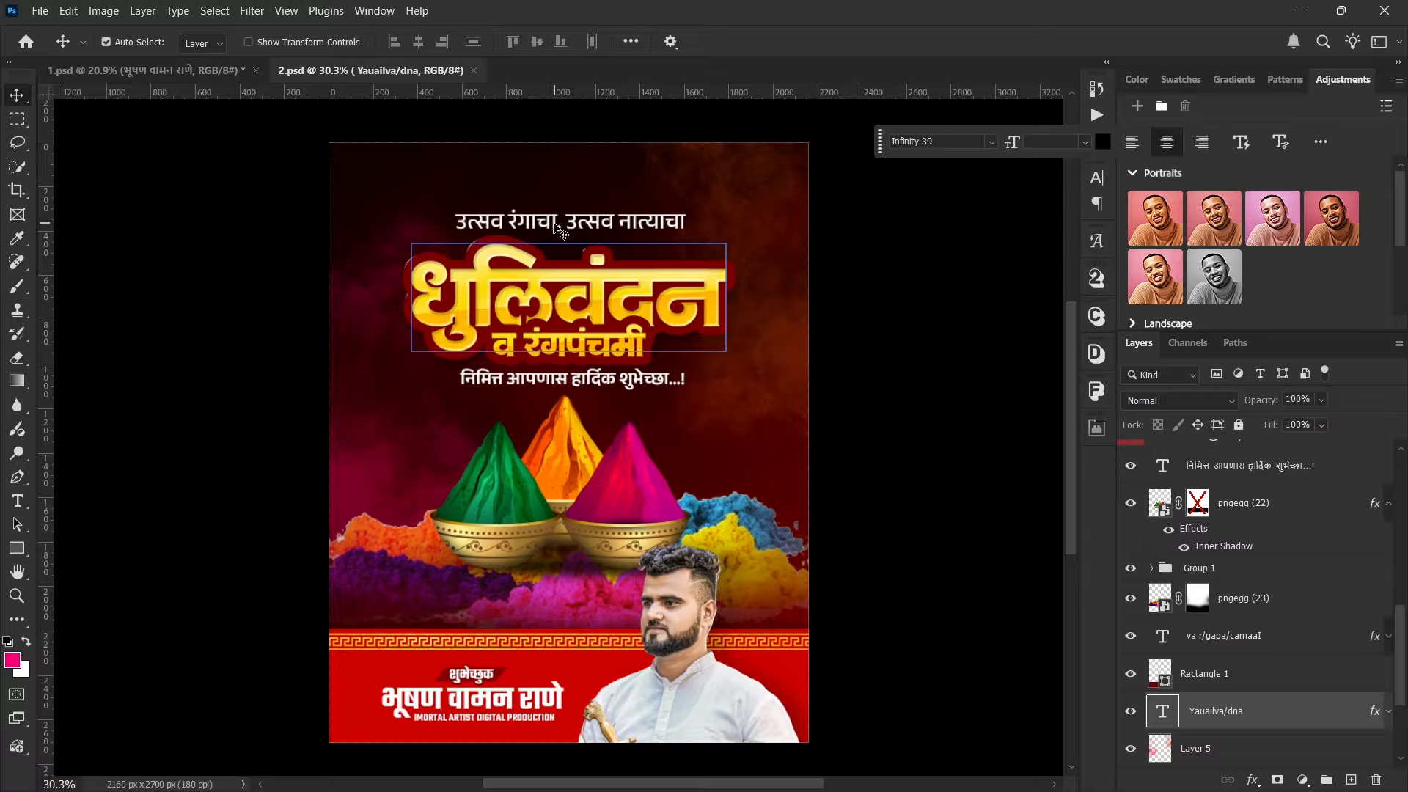
left_click(909, 439)
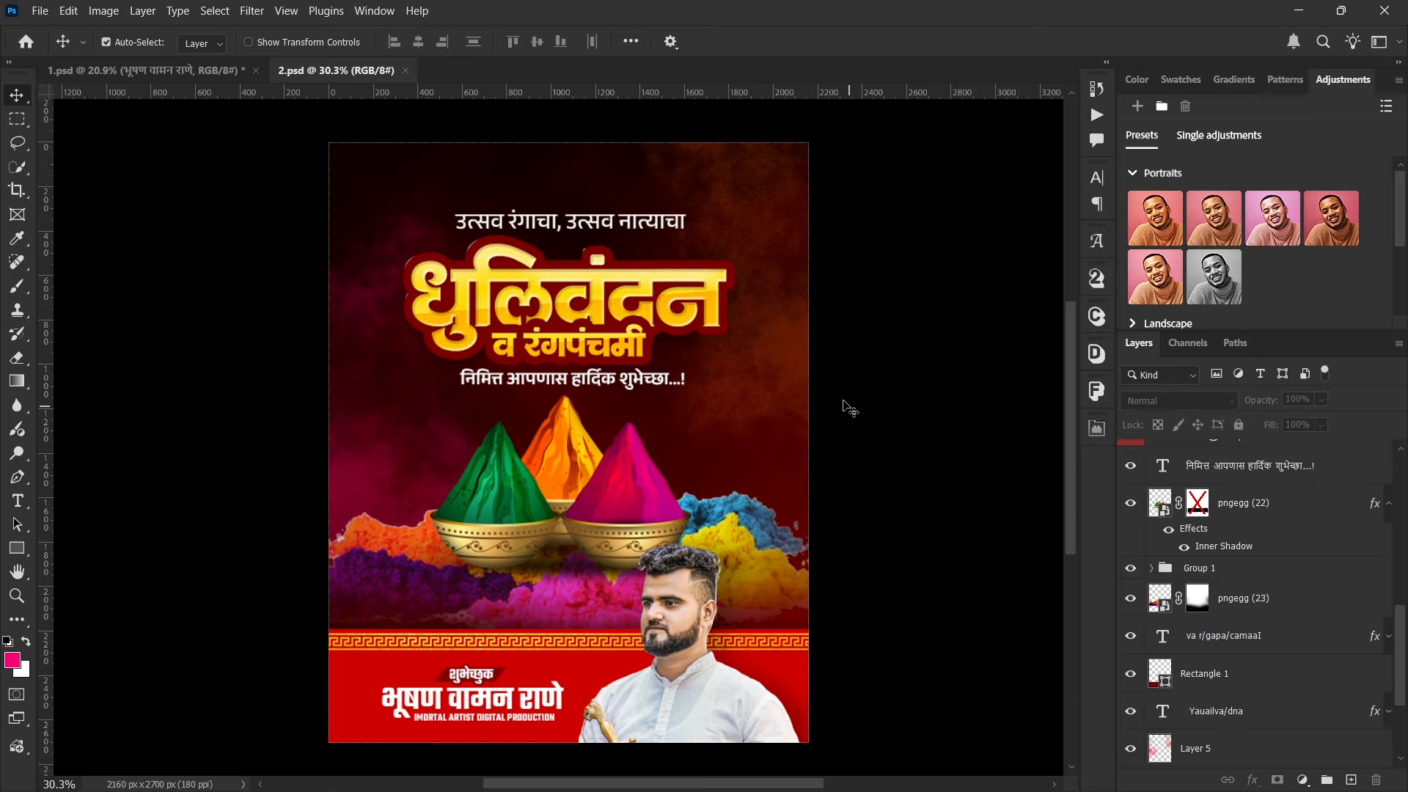
left_click(621, 381)
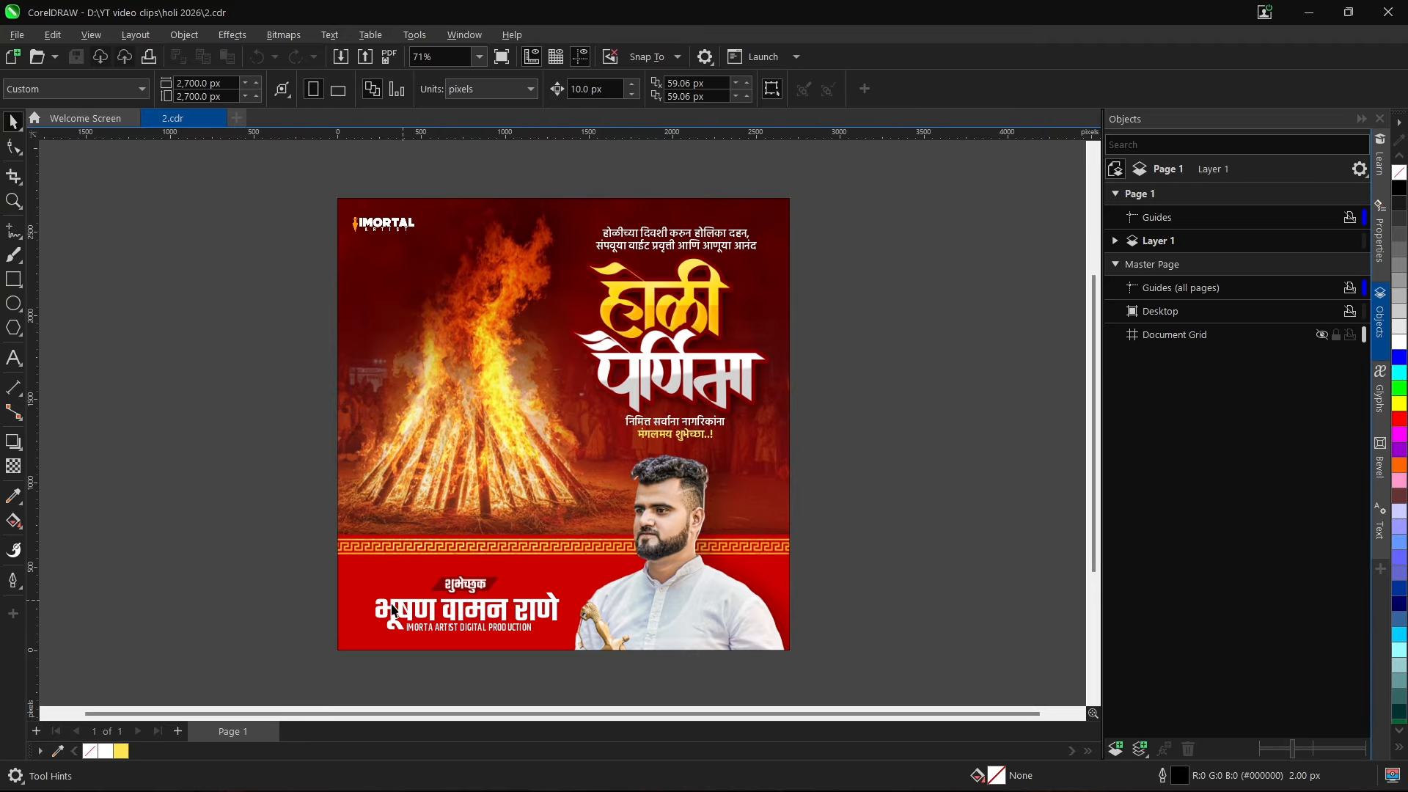
- In CorelDRAW, enter the PowerClip Rectangle of 2.cdr to inspect the portrait bitmap, and return to Layer 1
left_click(664, 537)
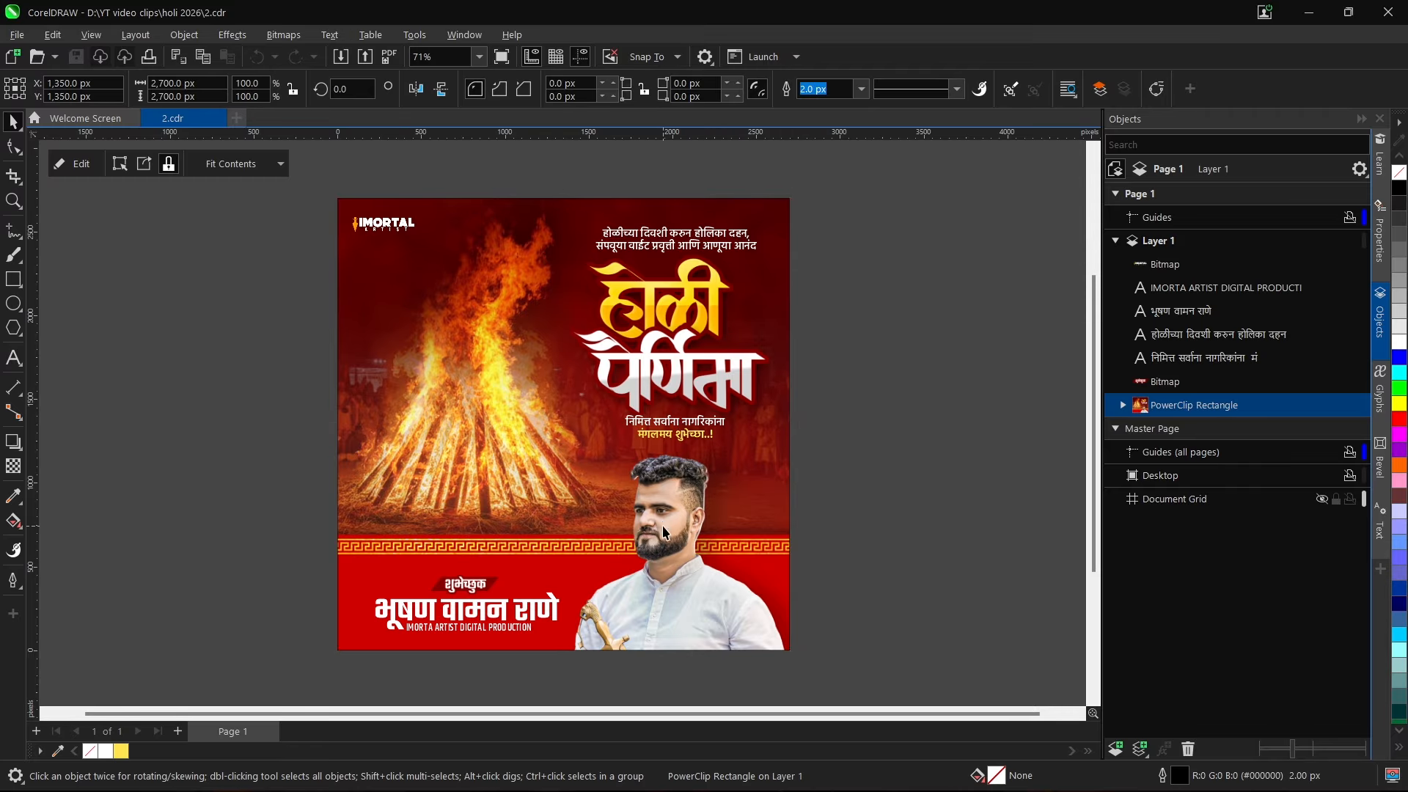
double_click(663, 536)
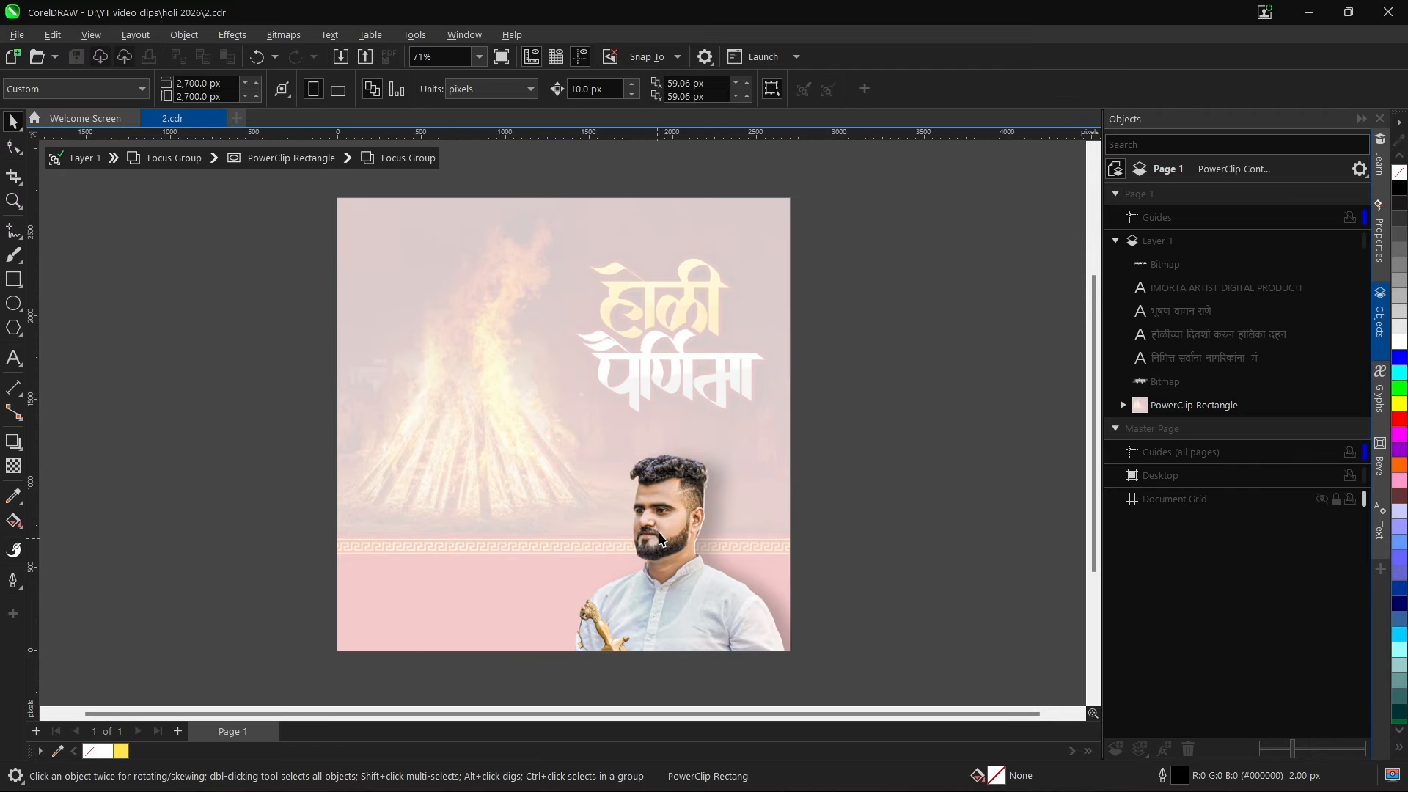
left_click(690, 575)
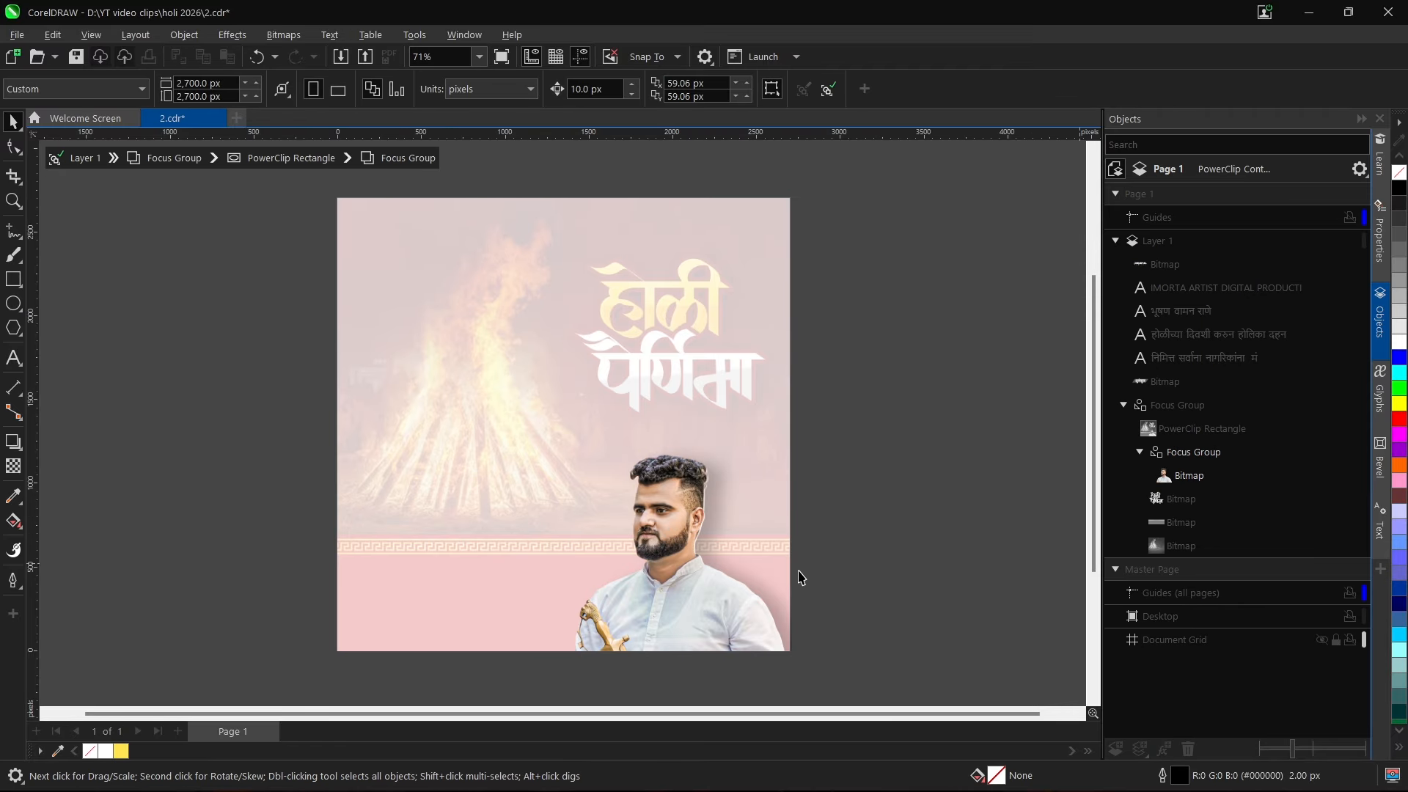
left_click(82, 159)
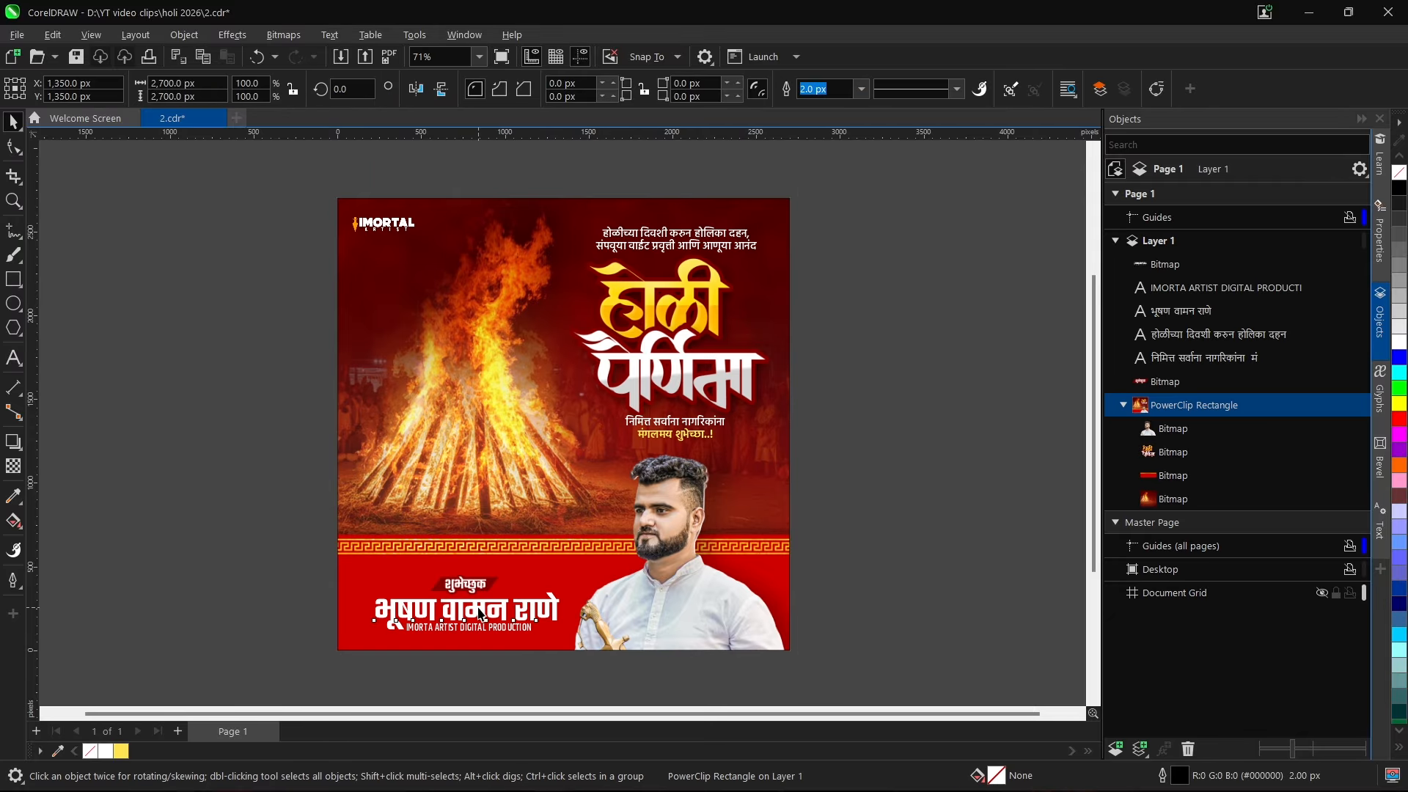
- Select the whole name text in edit mode, leave text editing, and marquee-select the banner's objects
double_click(480, 615)
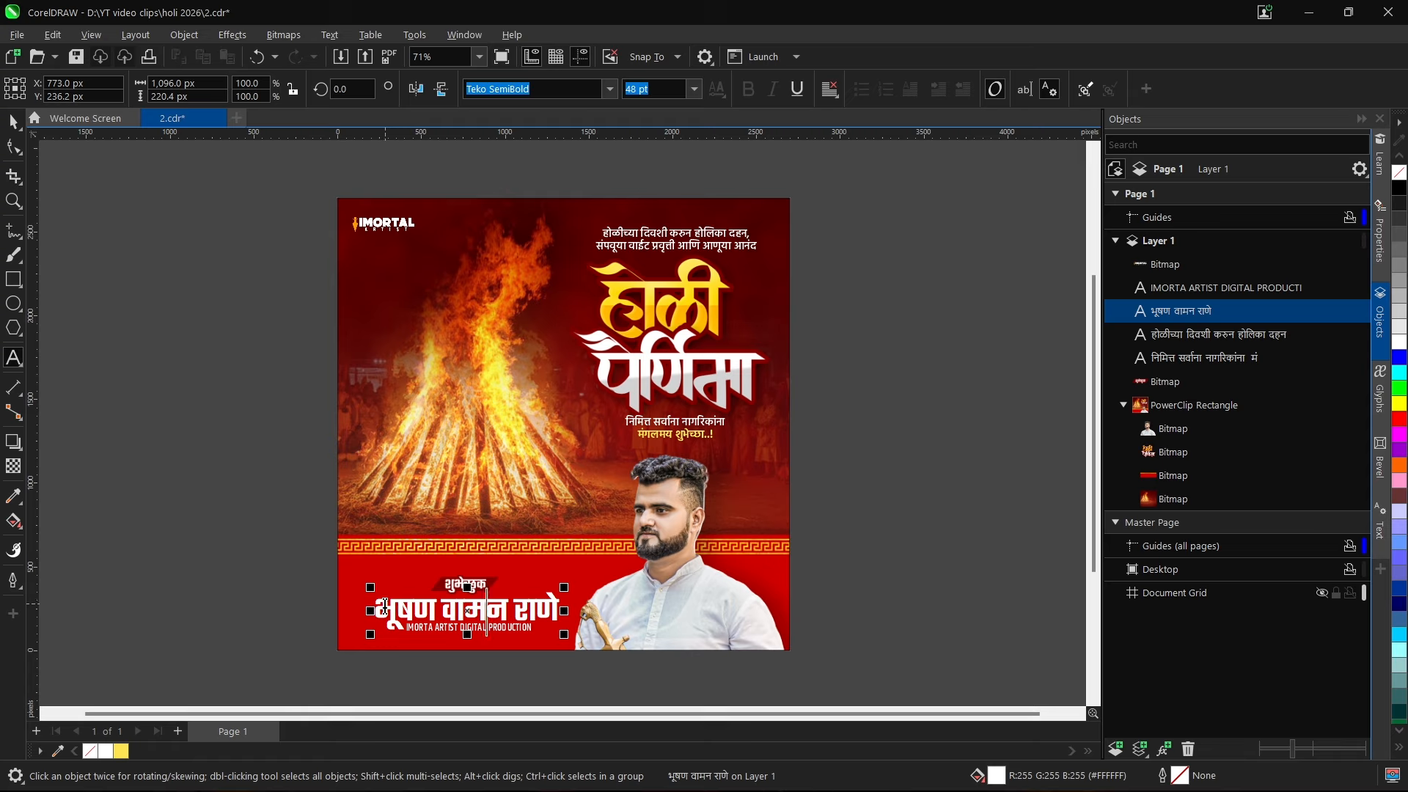
left_click_drag(384, 609, 608, 616)
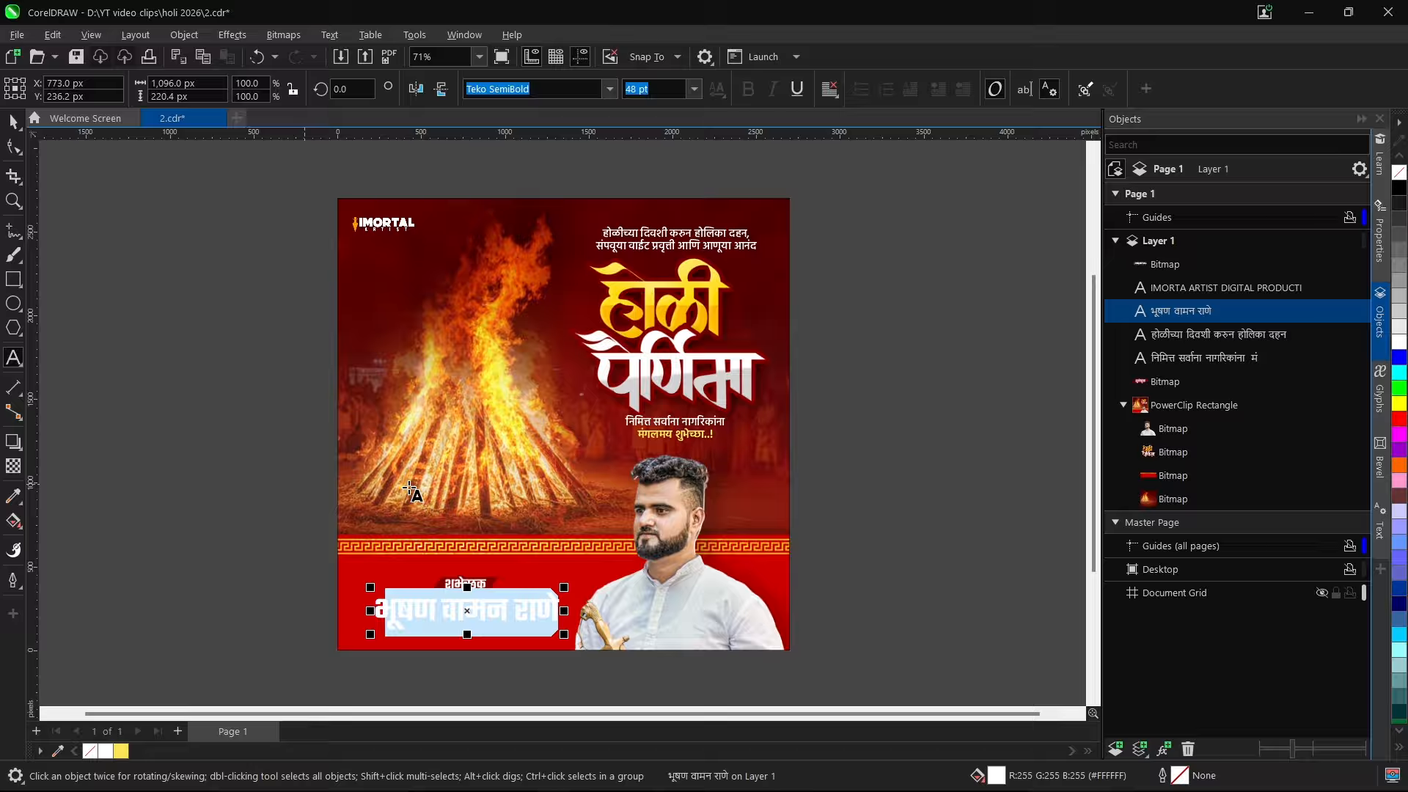
left_click(13, 122)
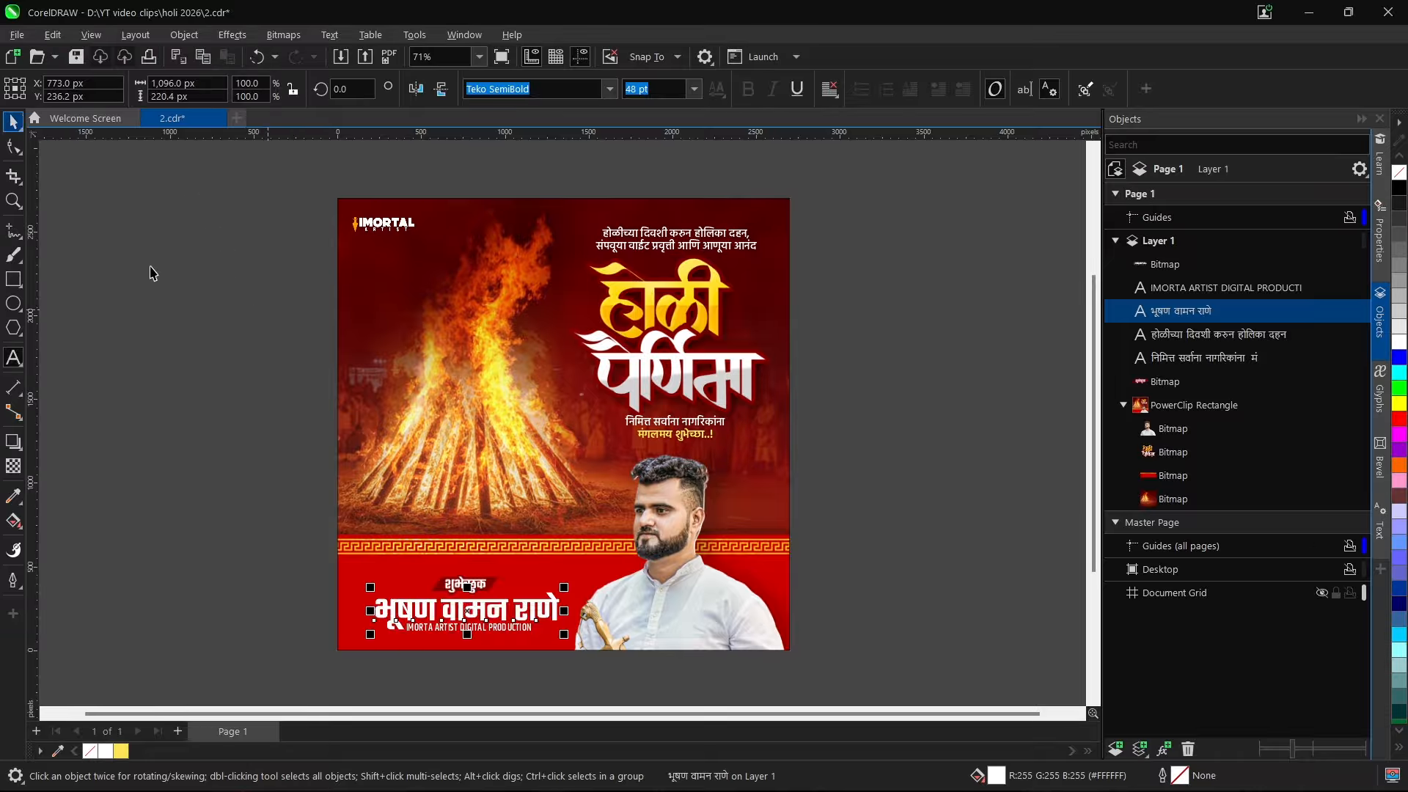
left_click(244, 365)
left_click_drag(271, 162, 882, 664)
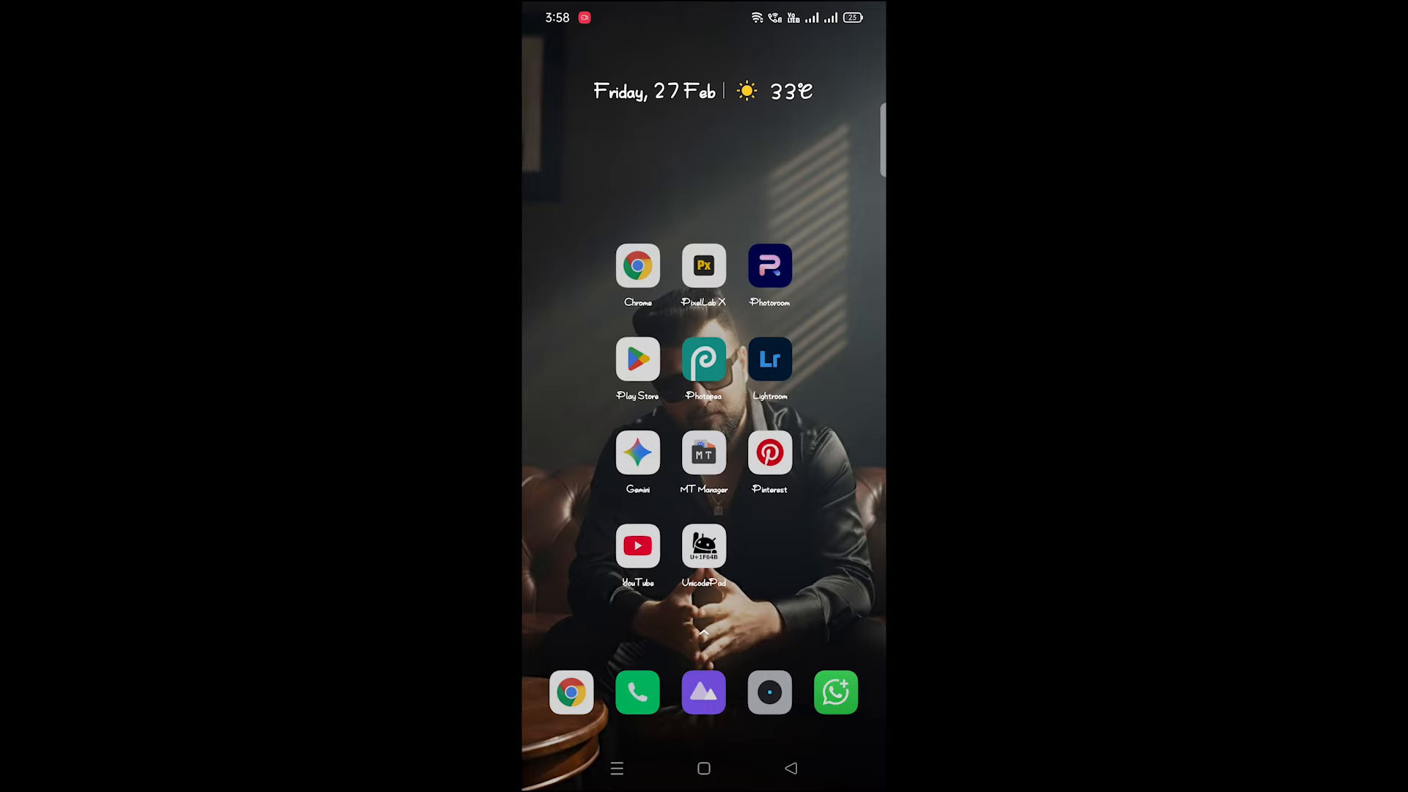
- Switch to PixelLab X on the phone and browse the Download folder for PLP project files from the saved projects list
left_click(704, 266)
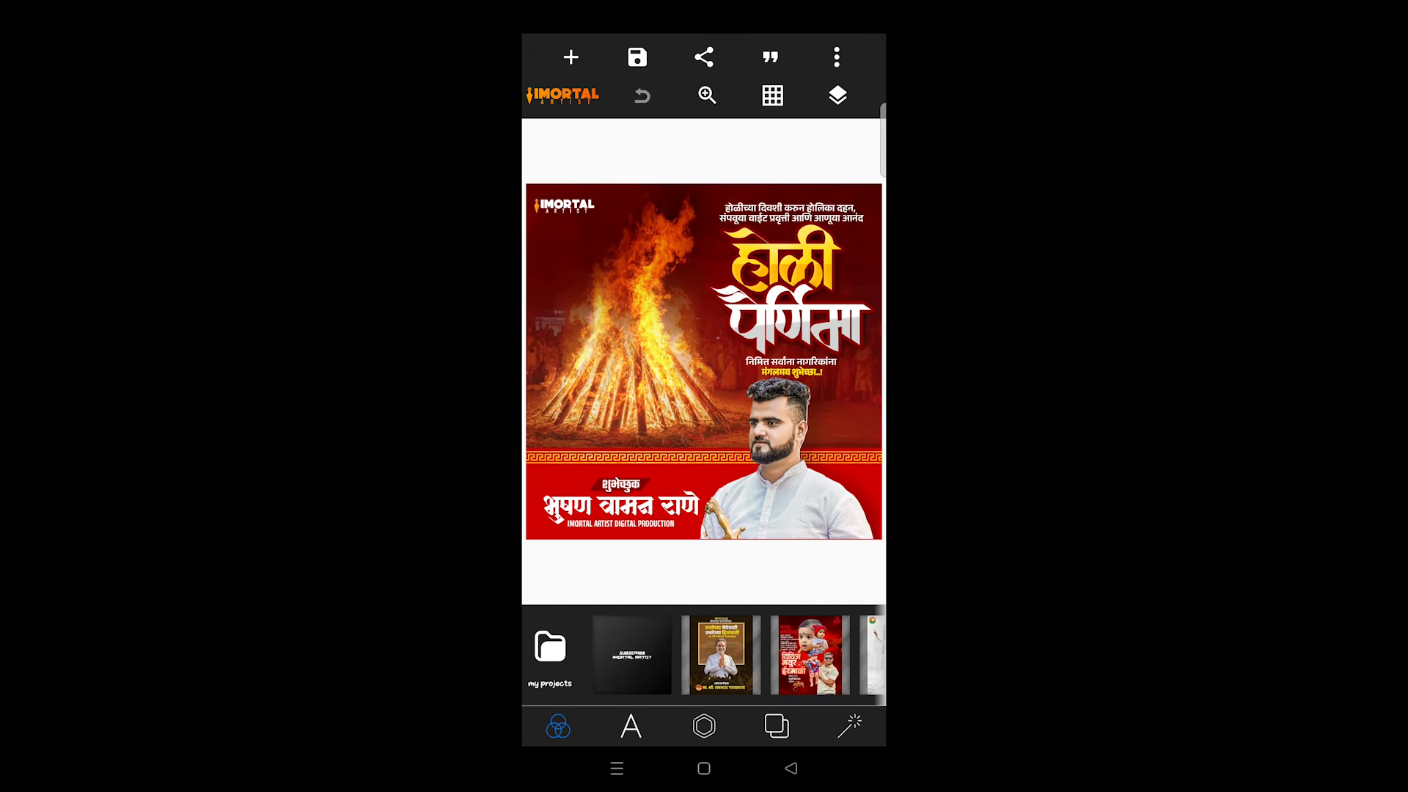
left_click(550, 647)
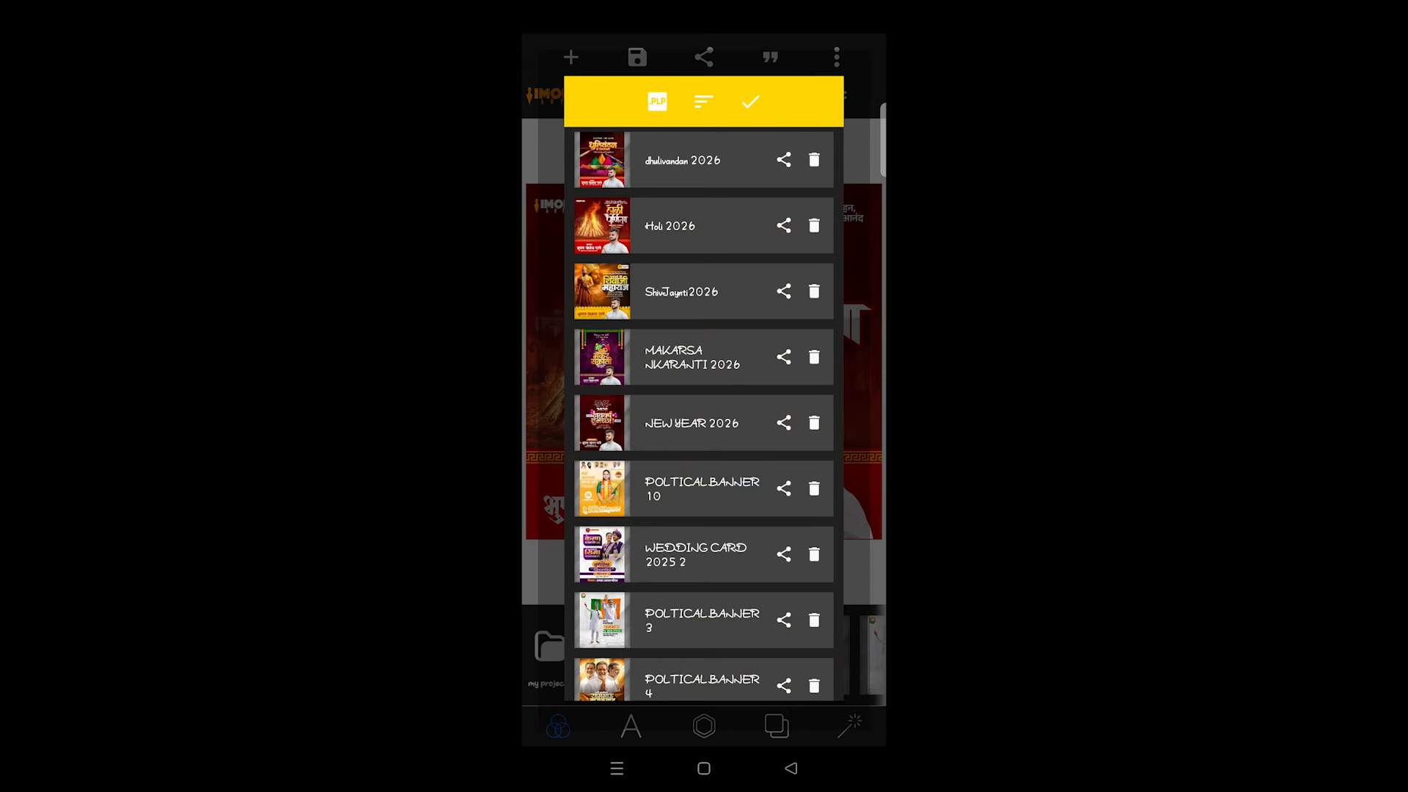
left_click(657, 102)
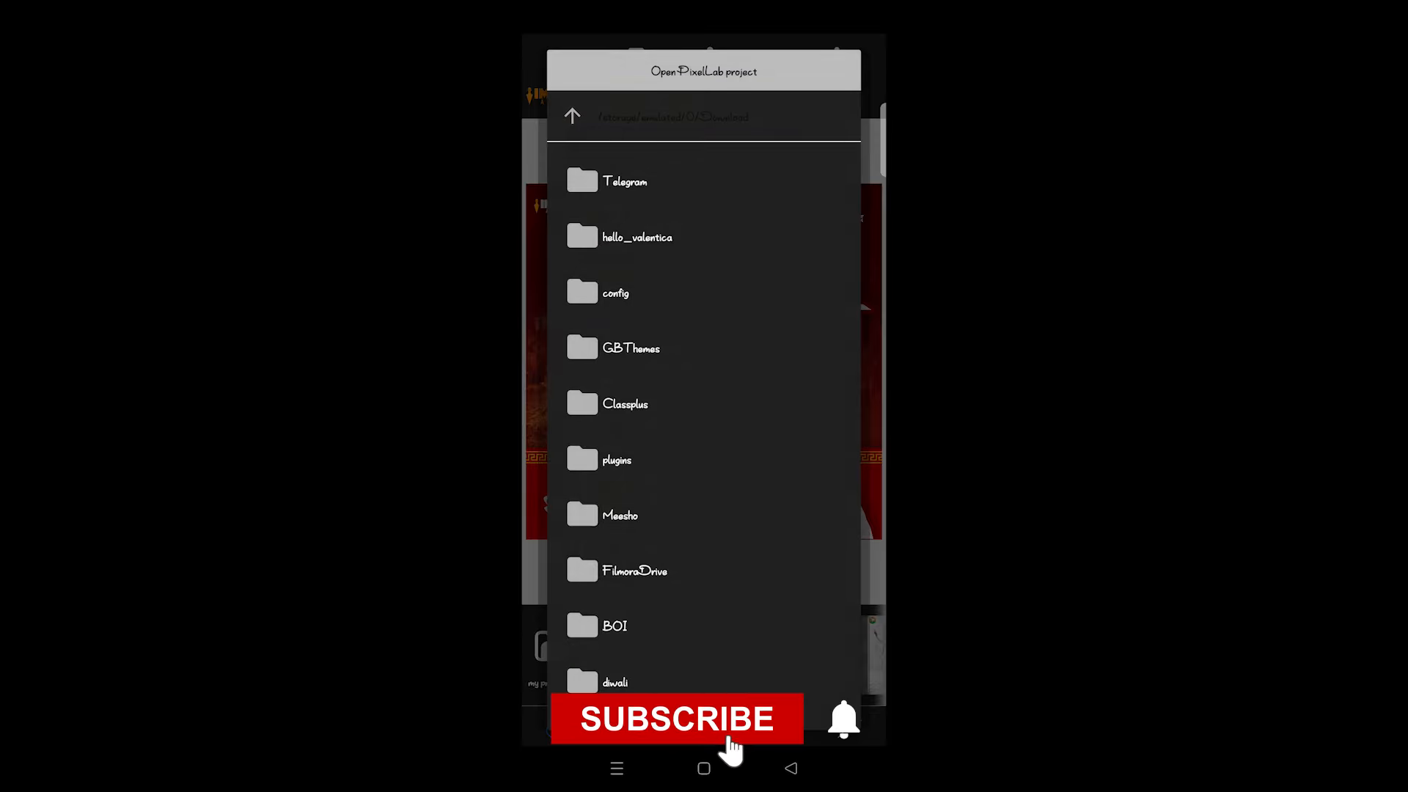
scroll(679, 500, "down", 15)
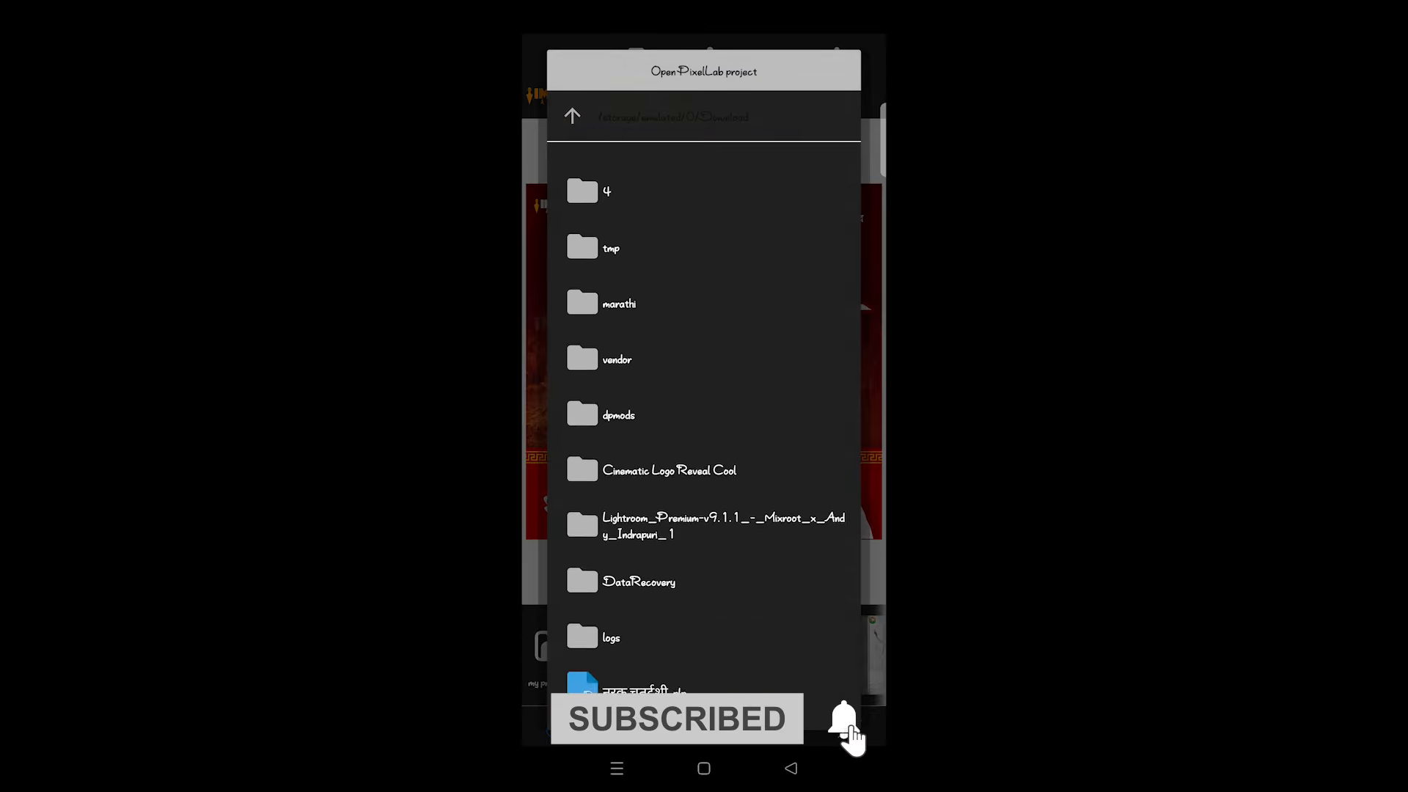
scroll(711, 514, "down", 4)
left_click(791, 769)
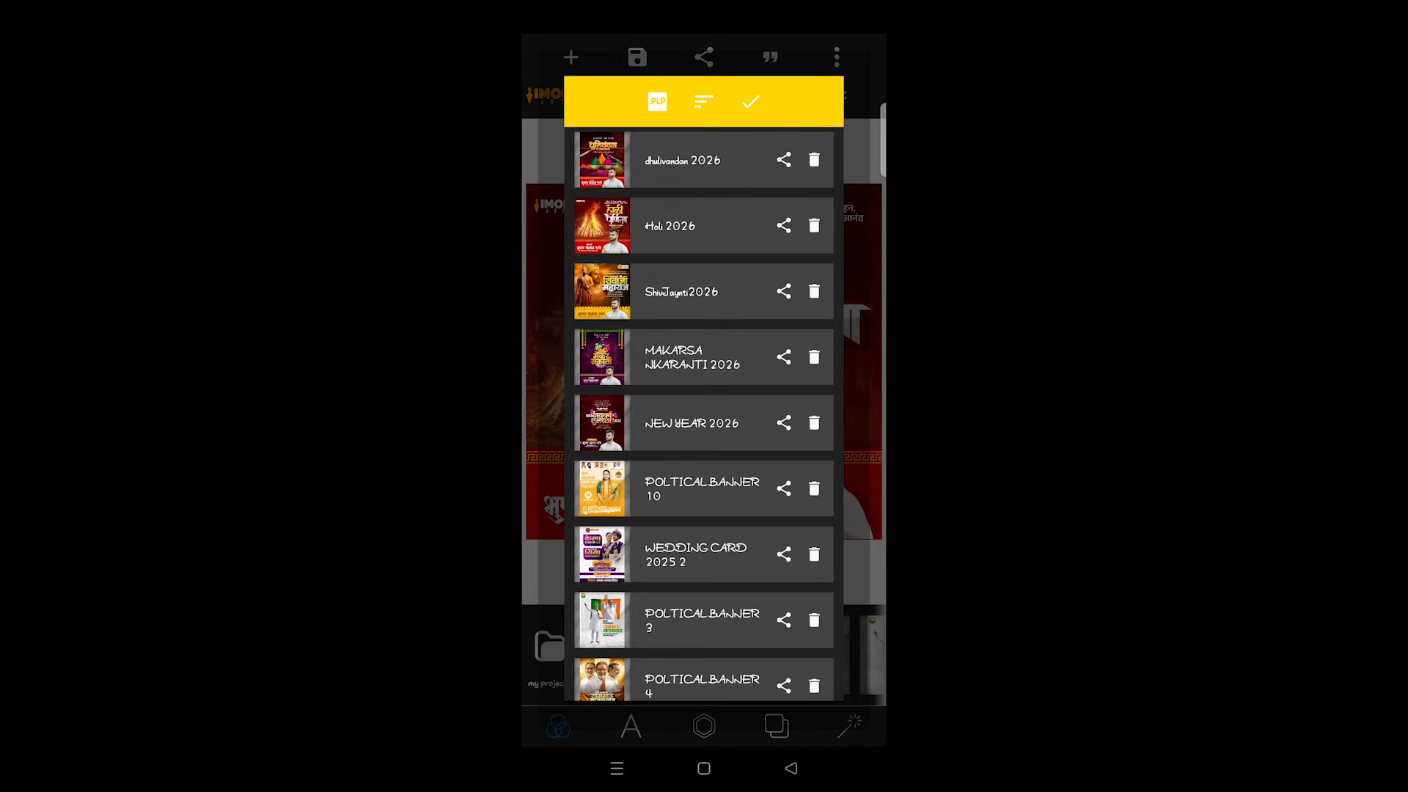
- Load the saved project Holi 2026, open the name text in the red band for editing, and cancel the edit
left_click(669, 227)
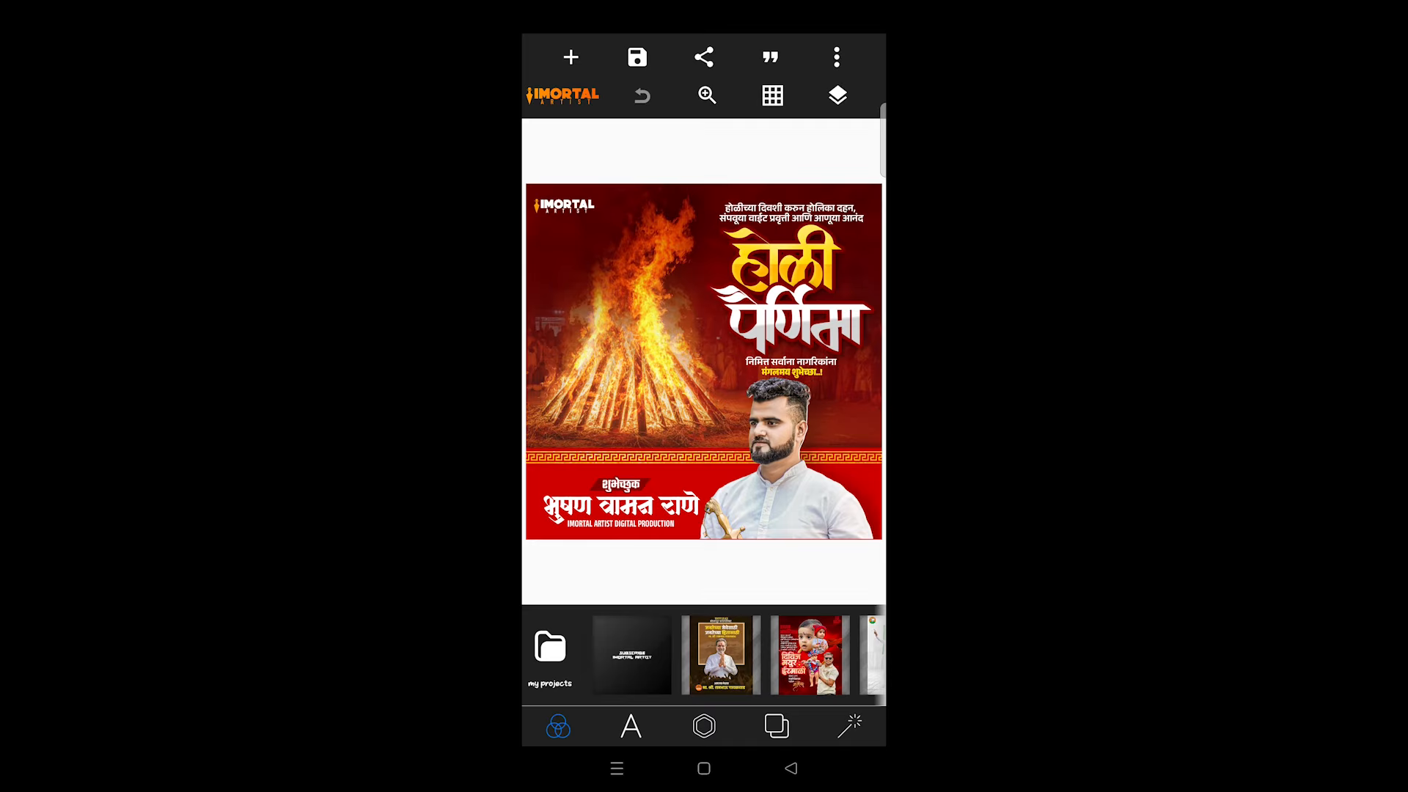
left_click(665, 502)
left_click(631, 332)
left_click(658, 505)
left_click(660, 503)
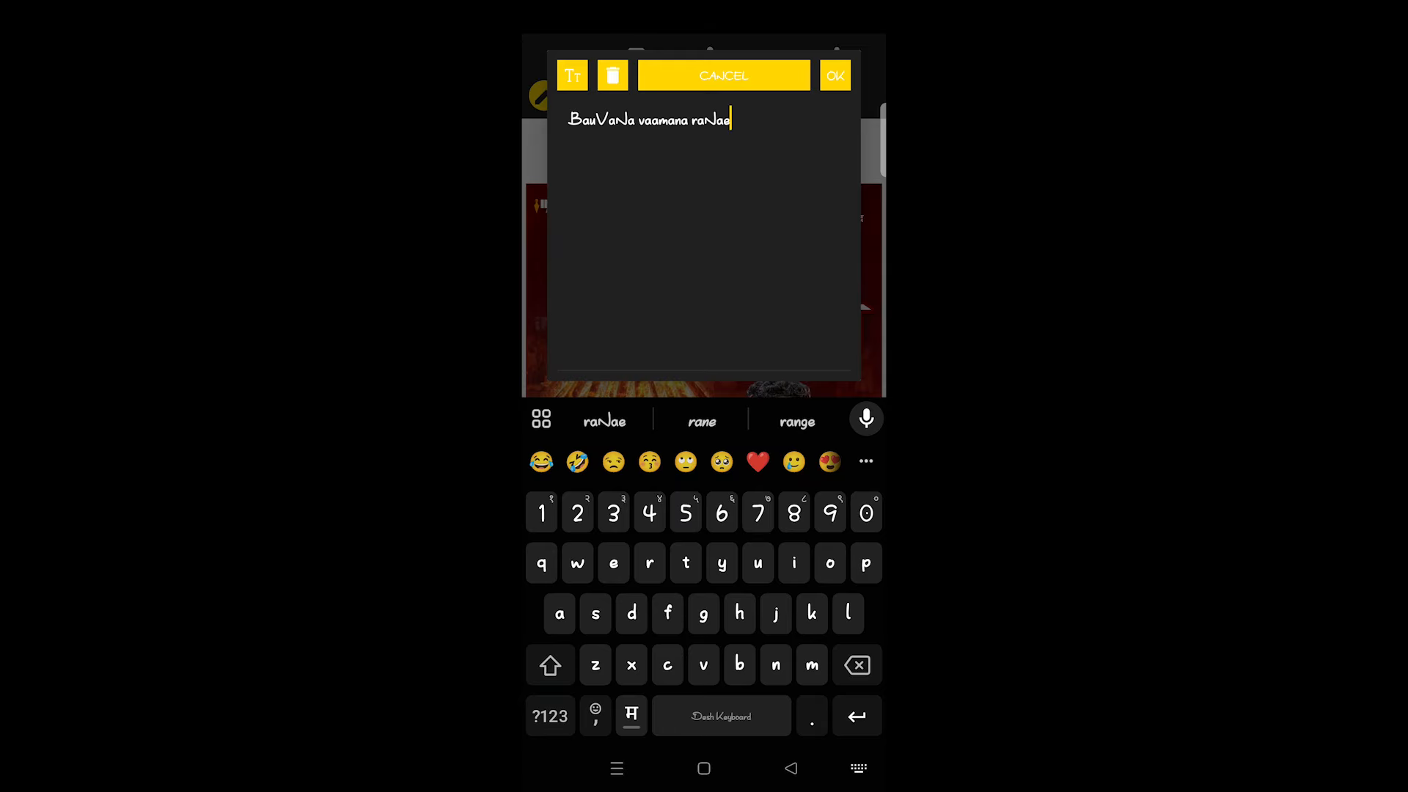
left_click(760, 73)
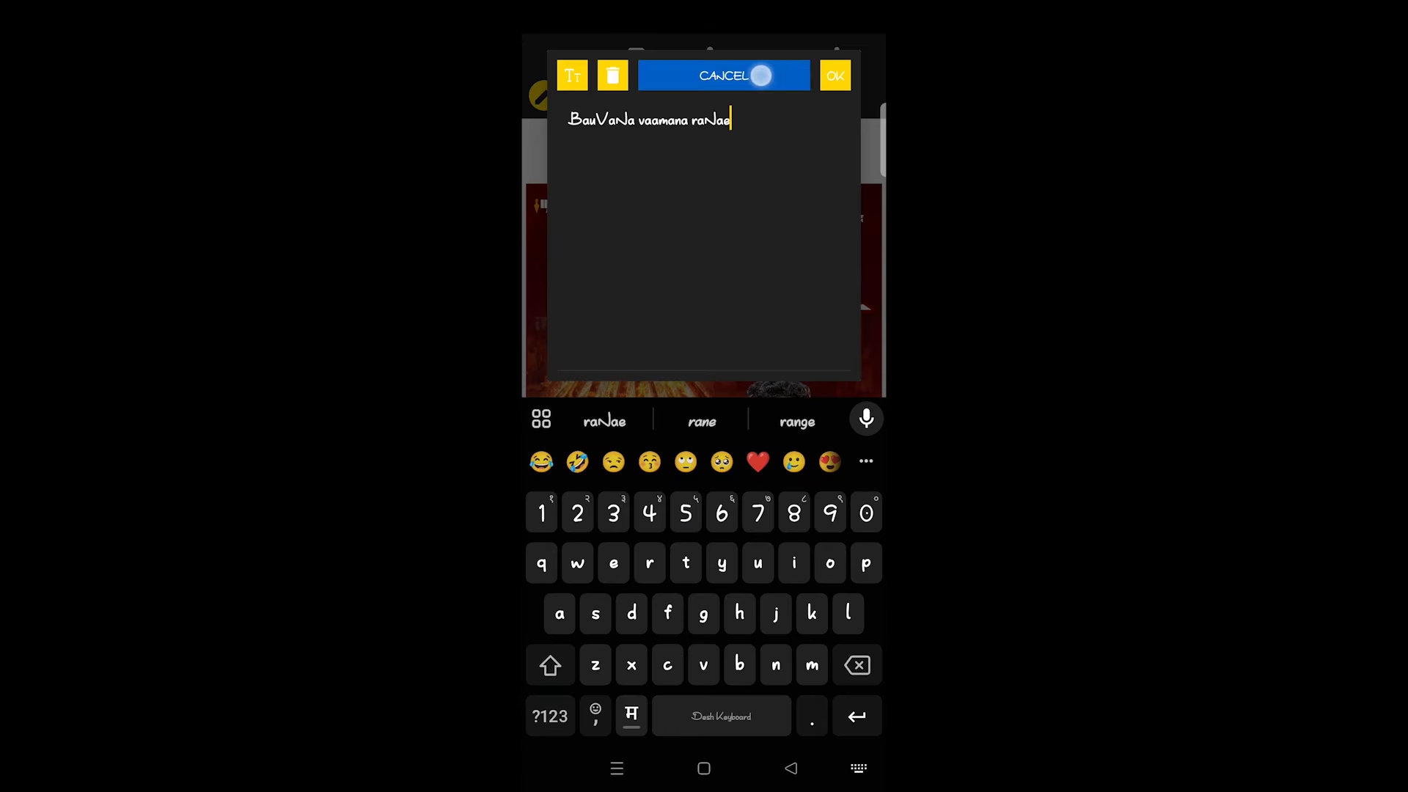
left_click(674, 284)
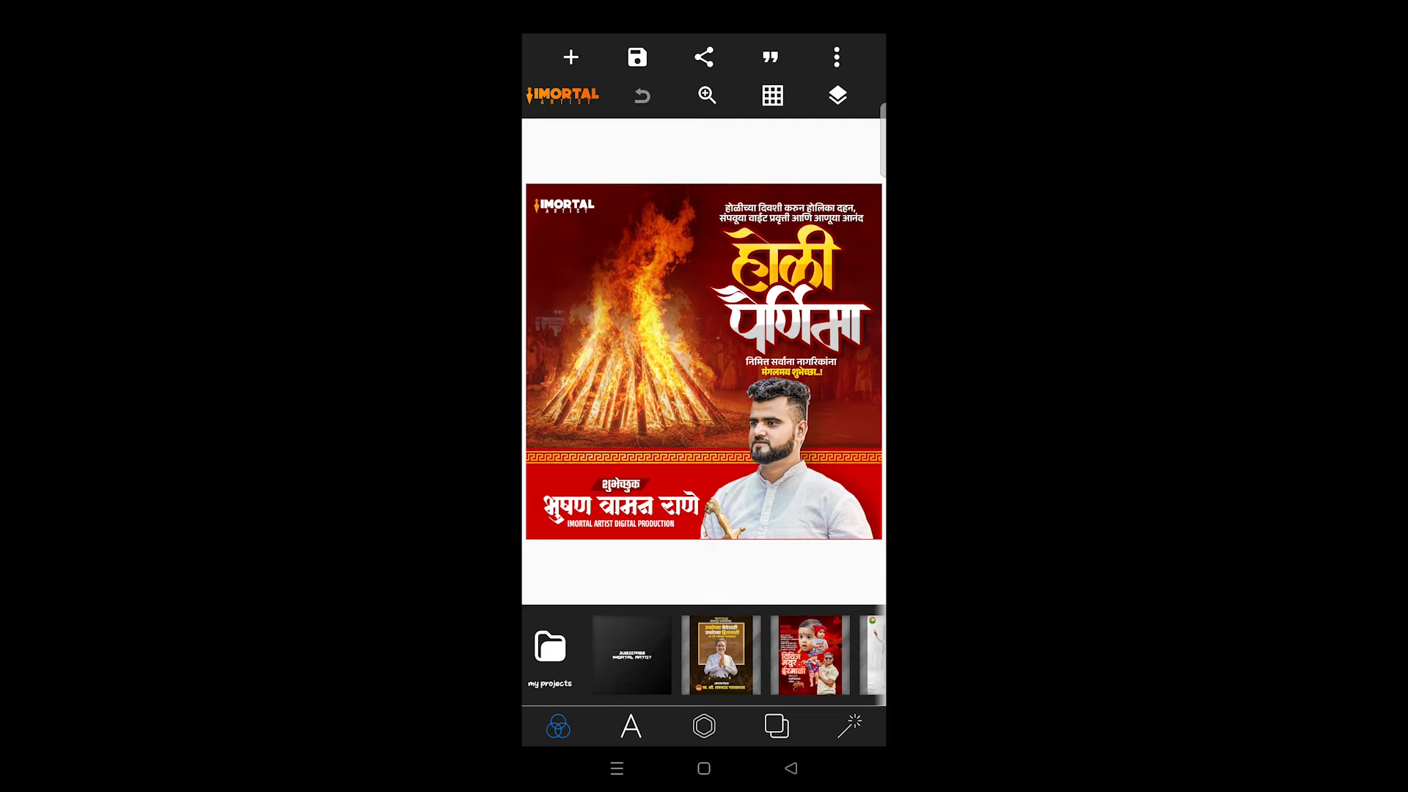
- Select the message above the headline, the man's portrait and the greeting text below the headline one after another
left_click(768, 209)
left_click(852, 405)
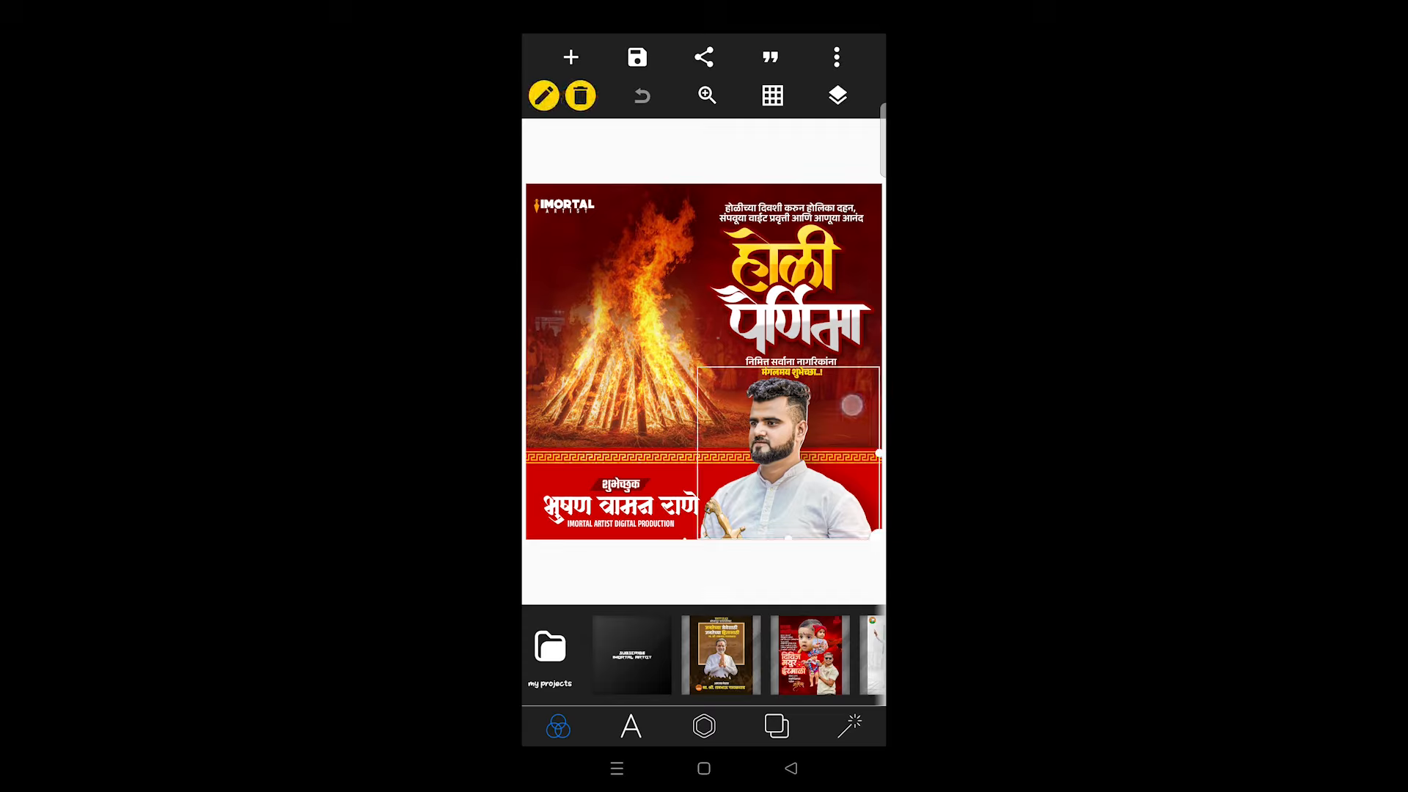
left_click(797, 371)
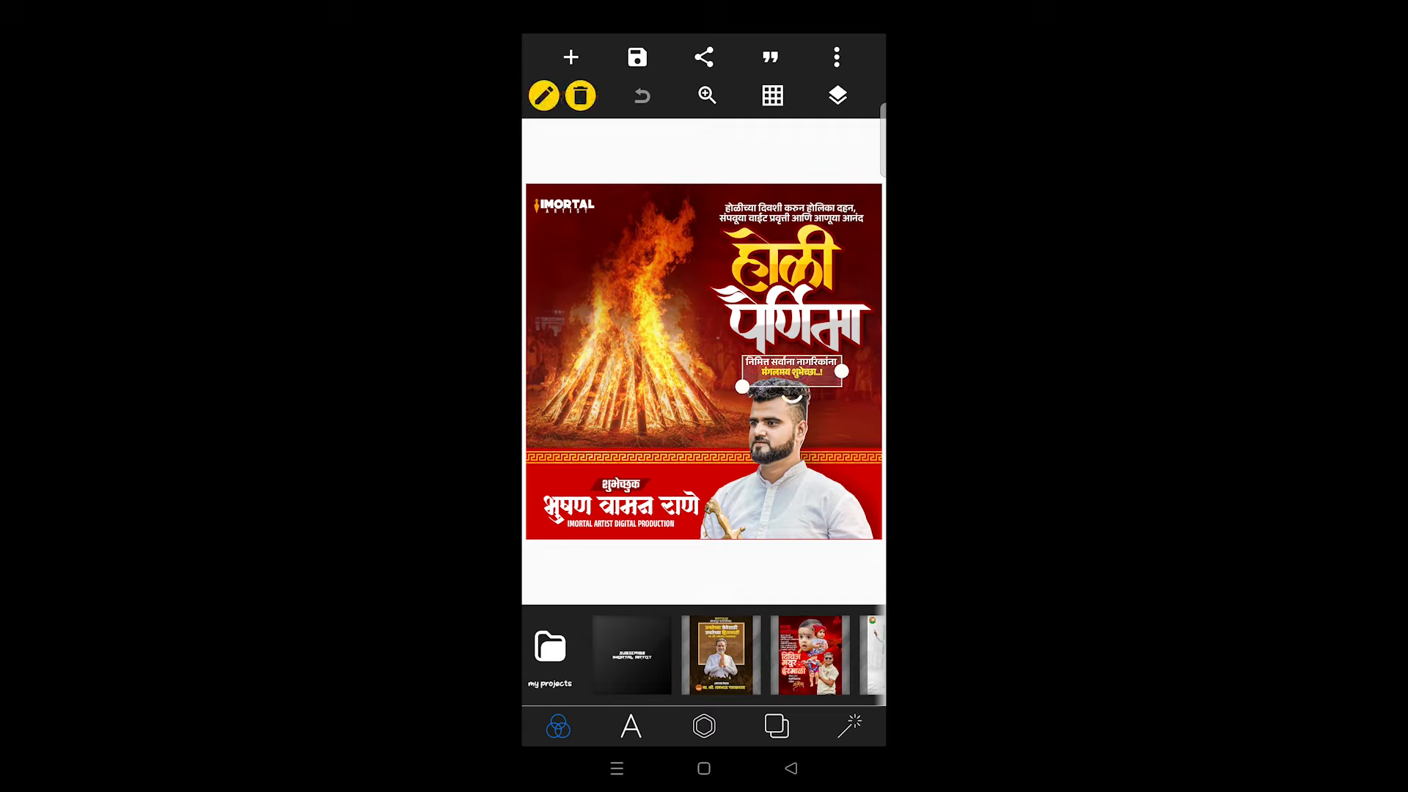